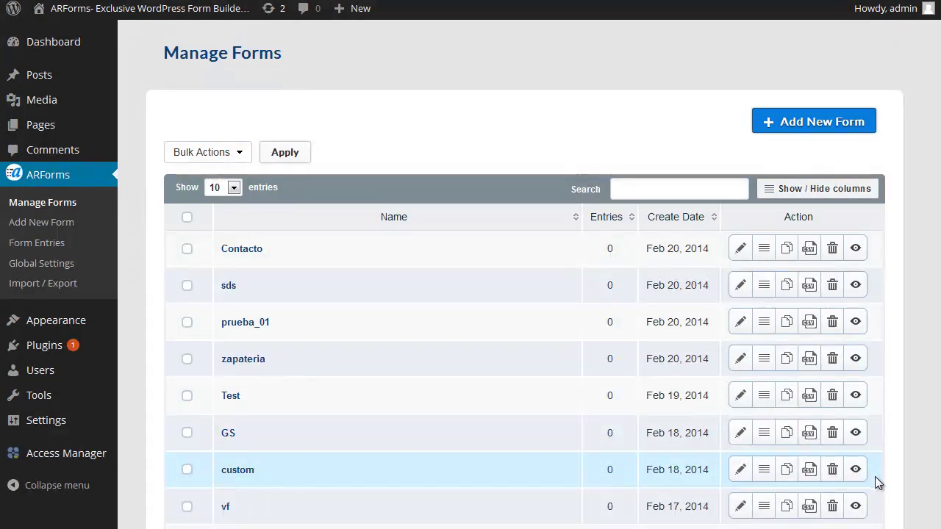
Create a new blank form named "Newsletter Signup".
click(808, 127)
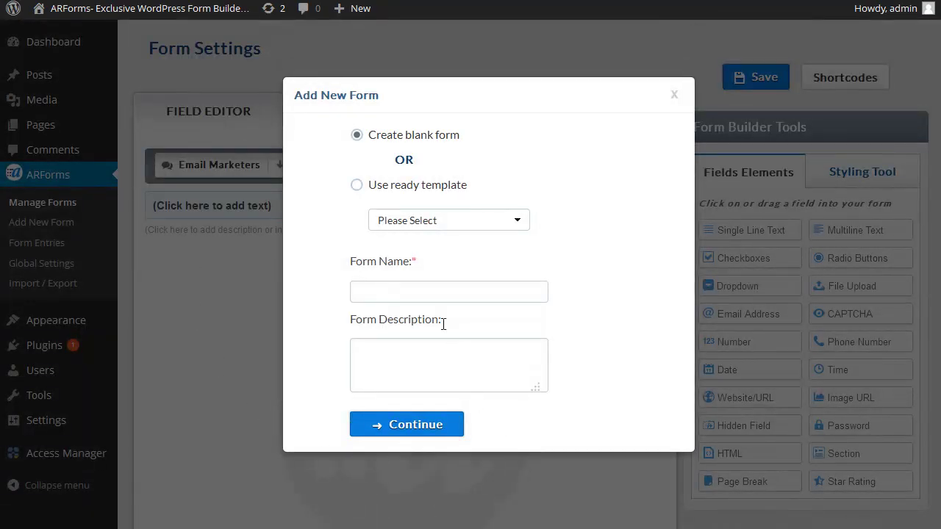
click(358, 188)
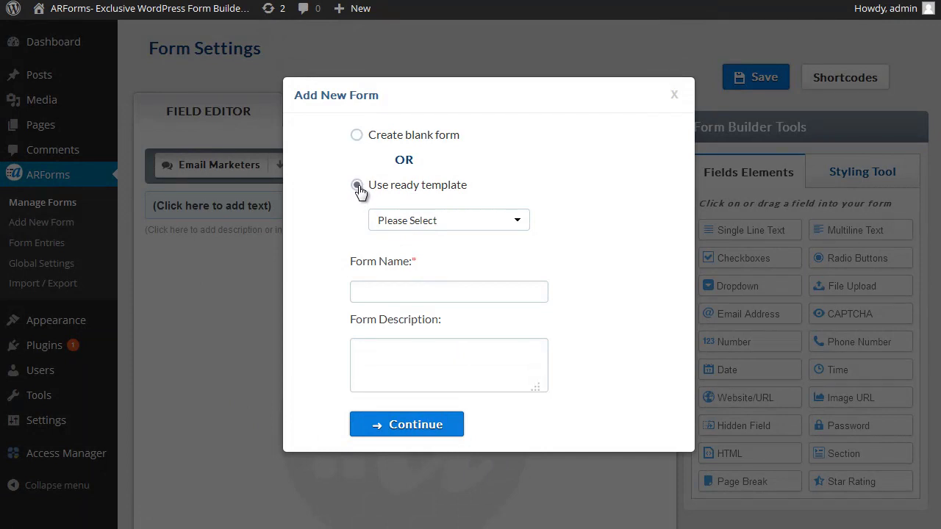
click(406, 225)
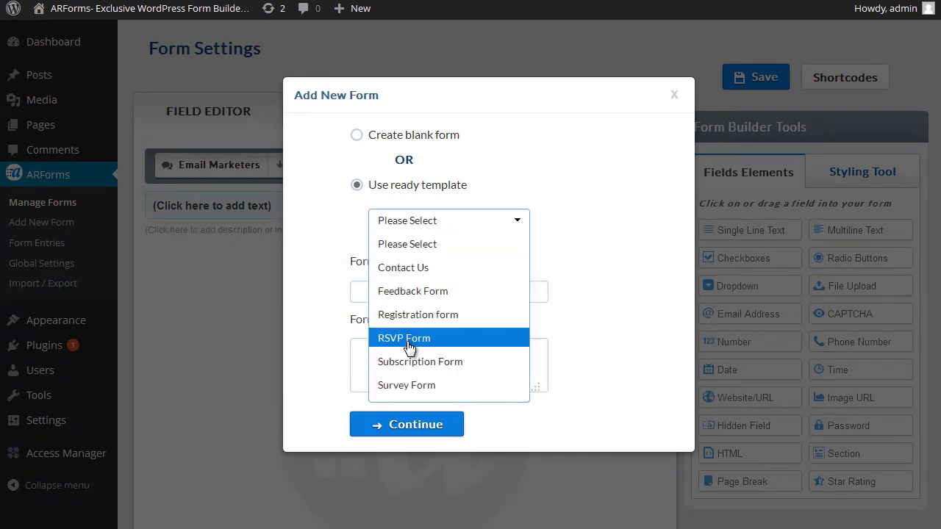
click(356, 137)
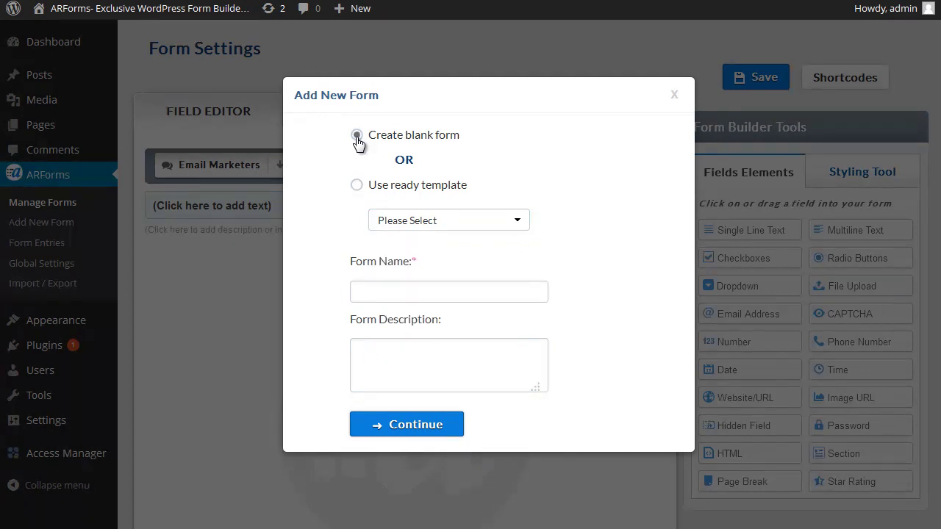
click(419, 289)
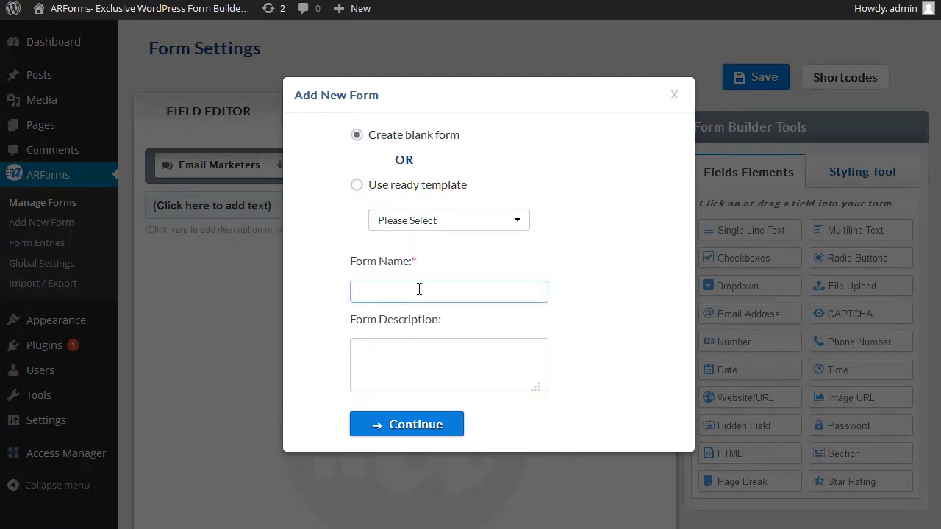
text(Newsletter Signup)
click(414, 430)
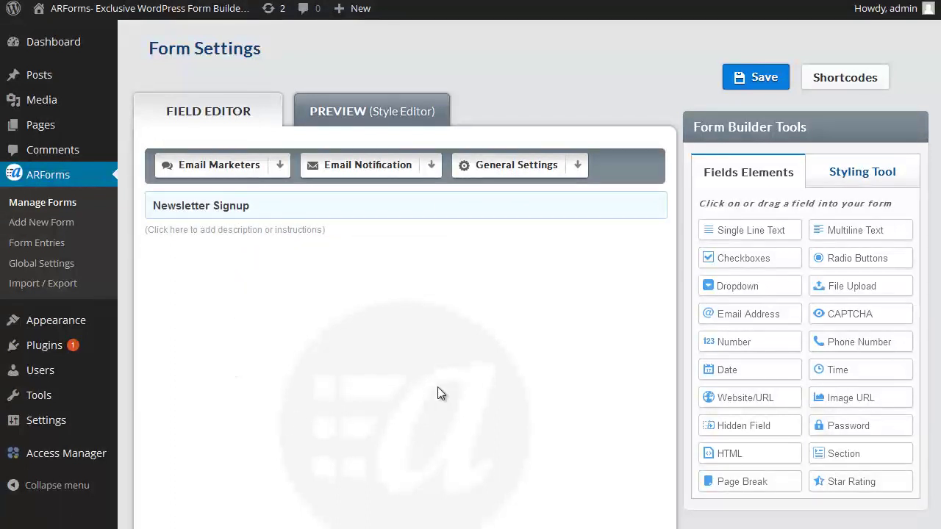
Add a single line text field labelled "Name" to the form and show its property and styling options.
click(743, 232)
drag(371, 275, 286, 260)
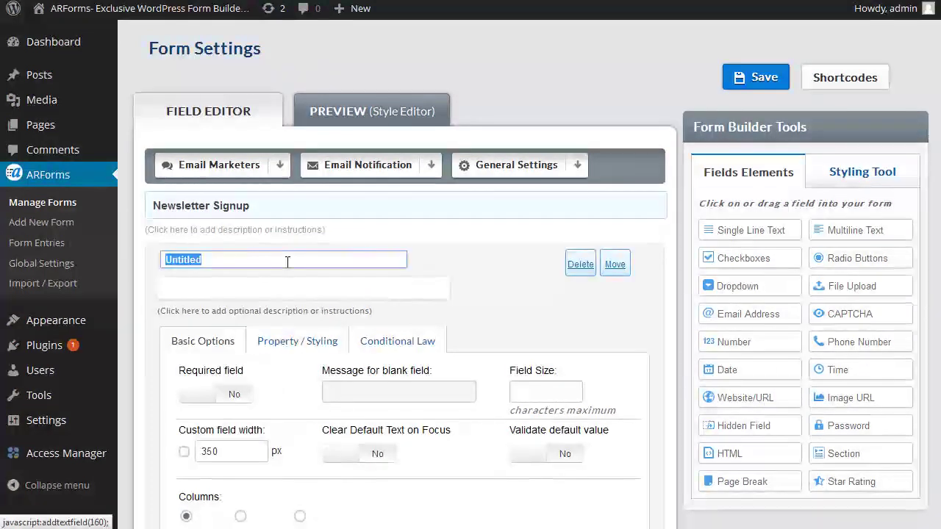
text(Name)
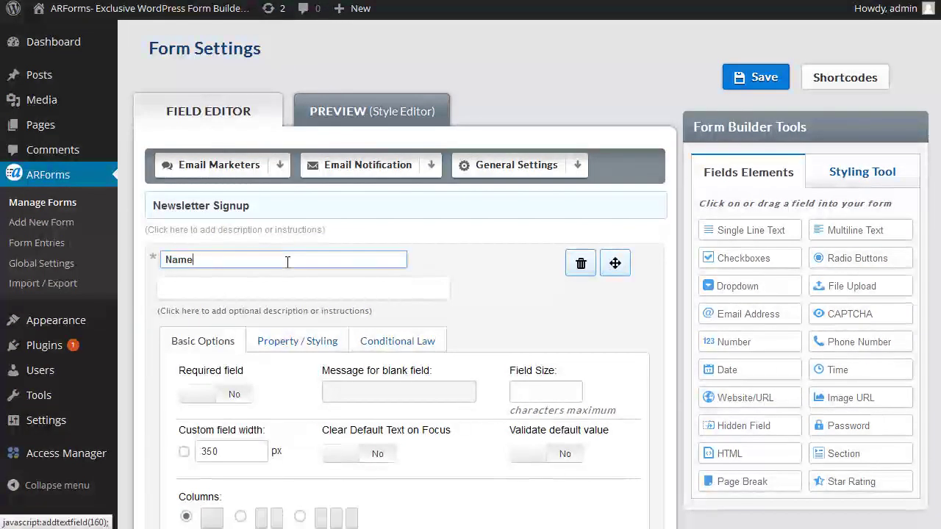
scroll(288, 263, down, 2)
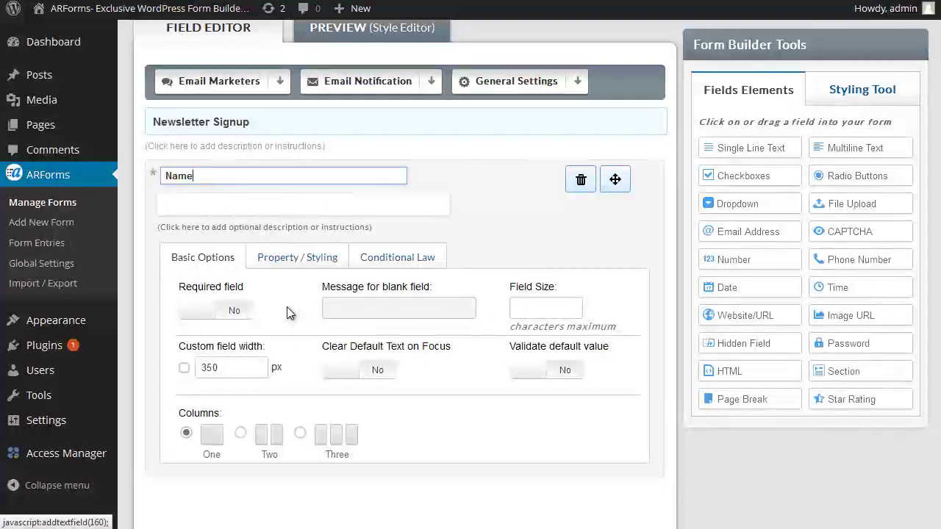
click(297, 259)
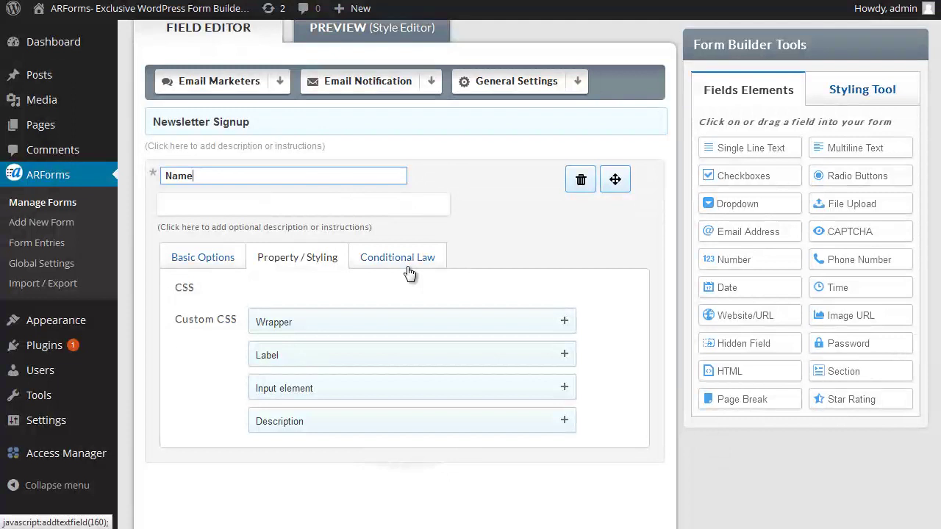
Add an email address field below the Name field, followed by a page break.
scroll(406, 270, down, 2)
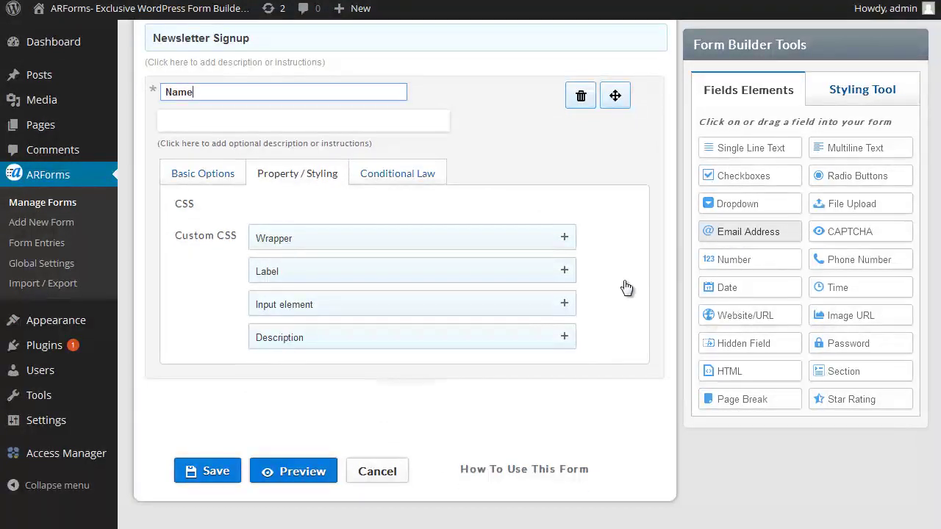
drag(626, 286, 205, 362)
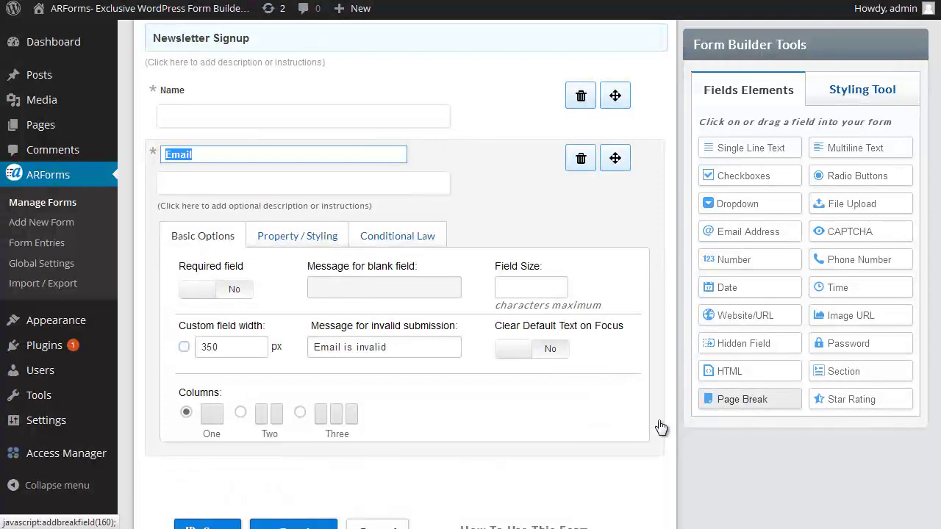
drag(270, 463, 235, 473)
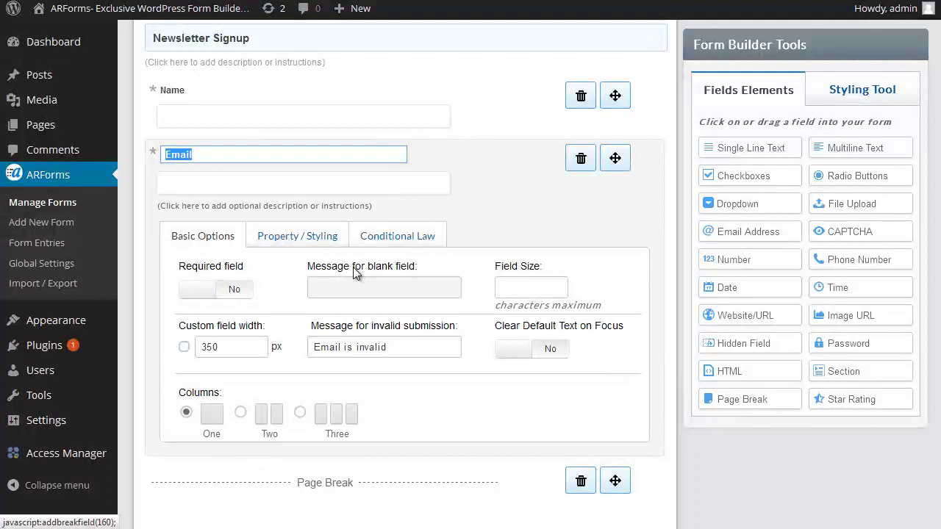
Add a checkboxes field after the page break and label it "Choose Newsletter".
scroll(355, 269, down, 3)
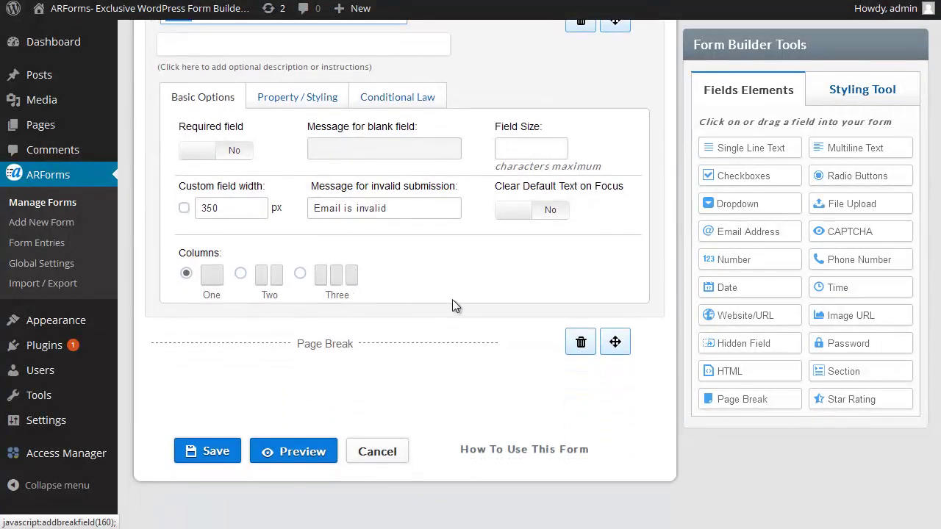
click(730, 177)
drag(317, 387, 319, 343)
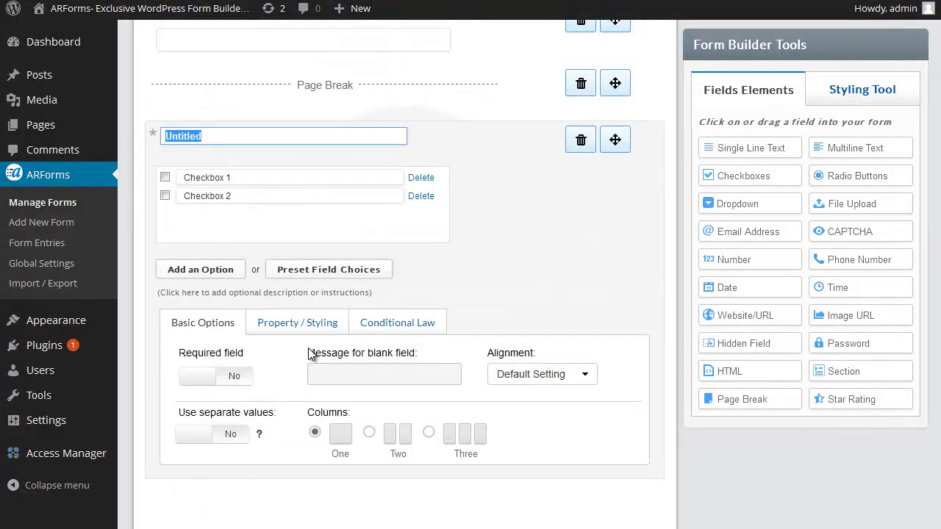
drag(213, 135, 157, 140)
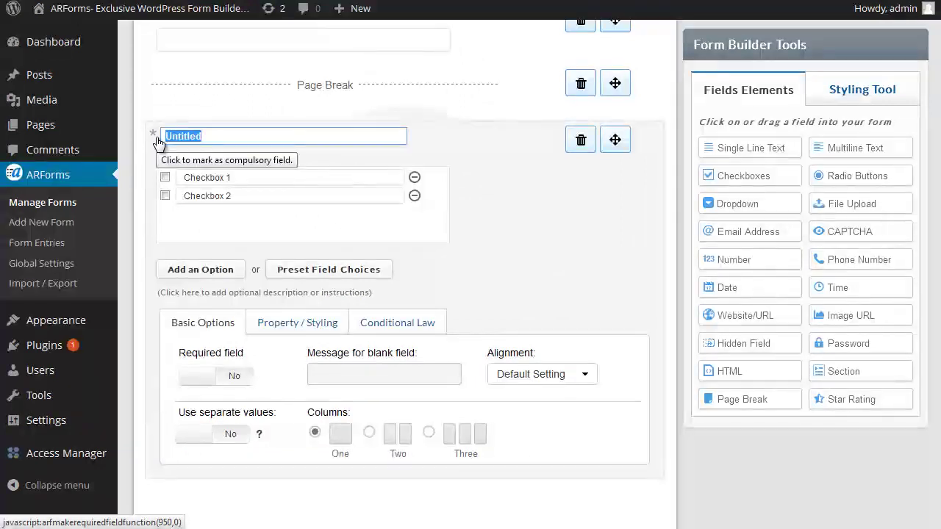
text(Choose Newsletter)
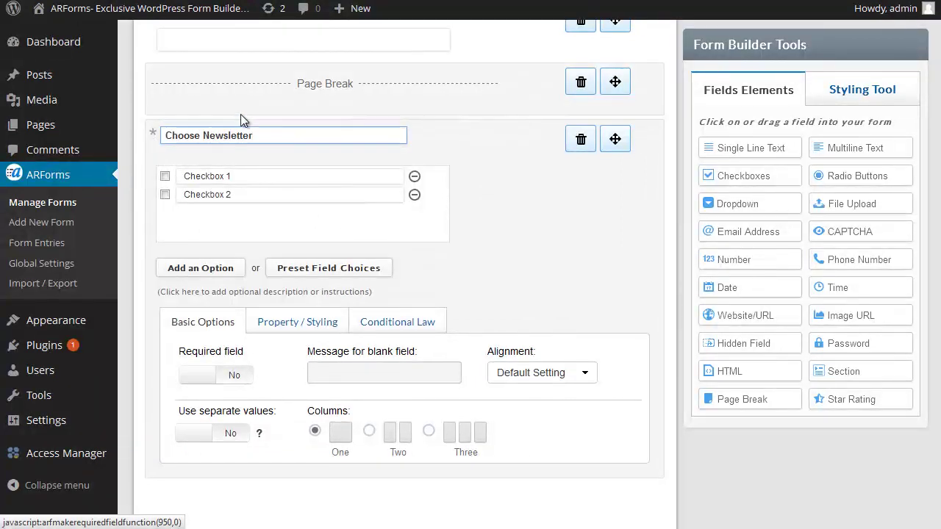
Rename the two options of the Choose Newsletter field to "Auto Body" and "Auto Repair".
click(245, 177)
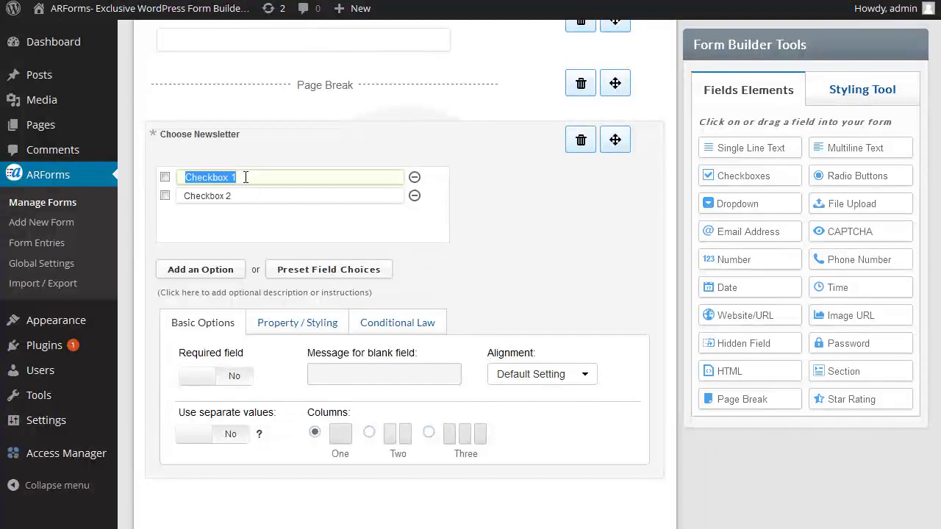
text(Auto Body)
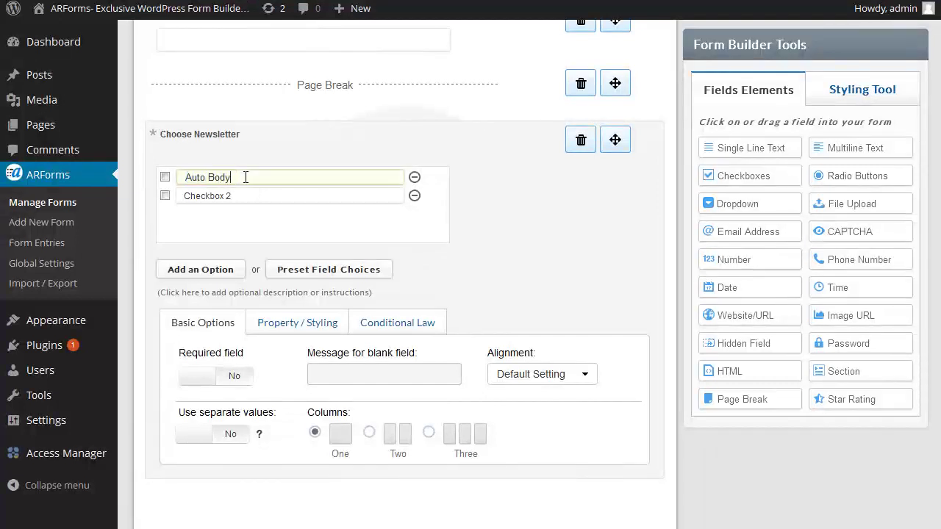
click(242, 195)
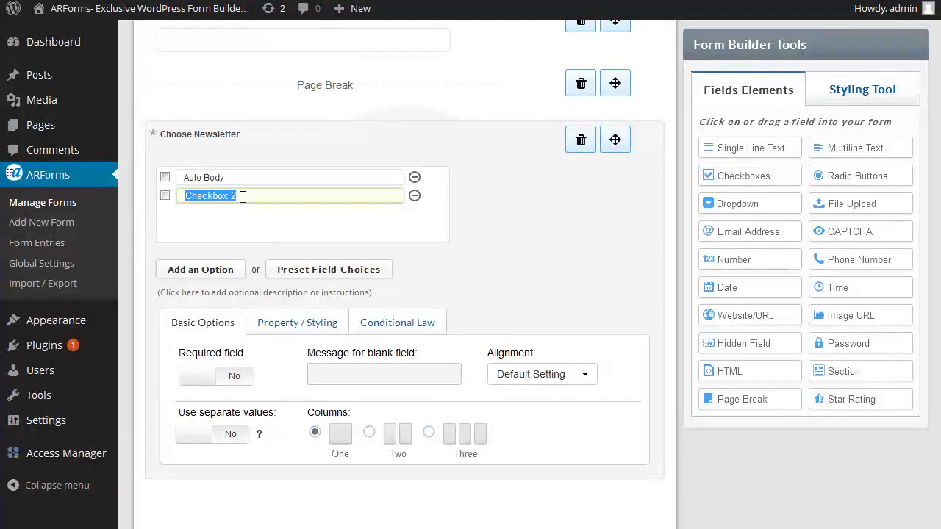
text(Auto Repair)
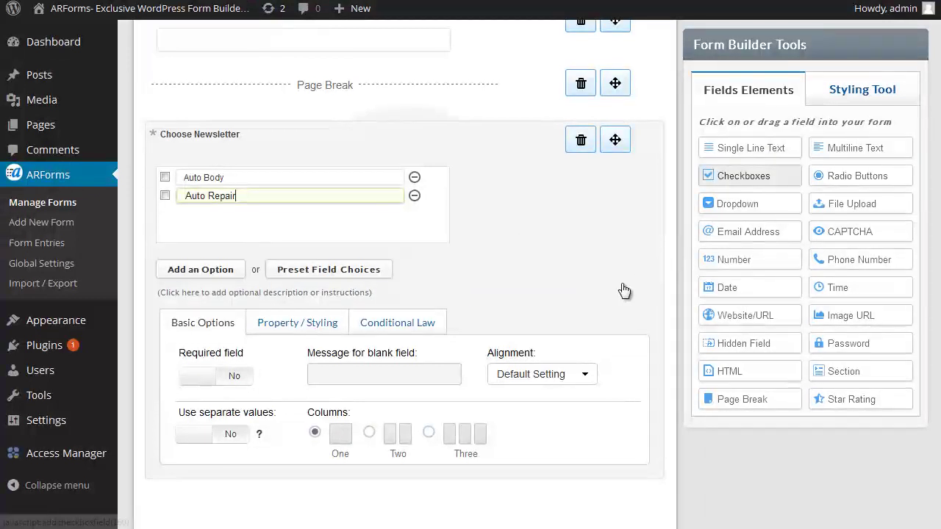
Add another checkboxes field below Choose Newsletter and label it "Would you like an Auto Repair catalog?".
drag(623, 291, 232, 478)
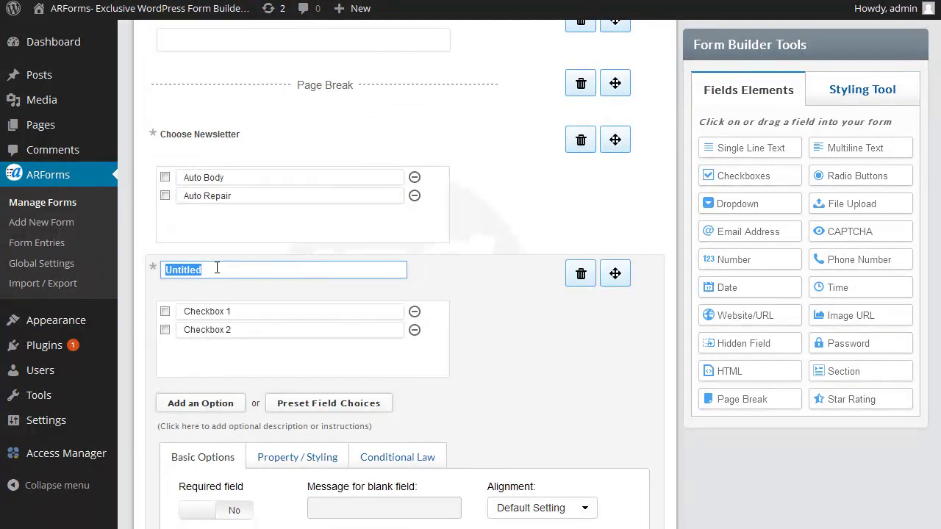
click(216, 269)
double_click(179, 272)
text(Would)
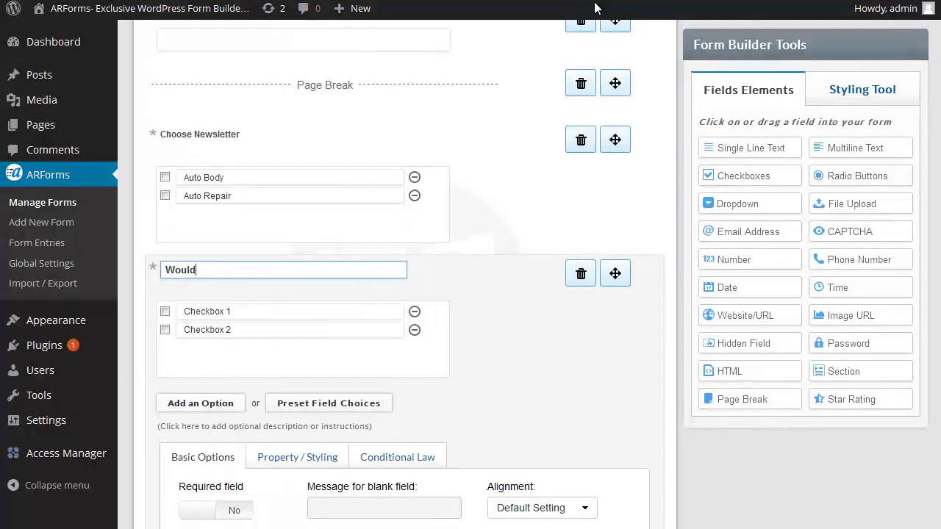
text( you like an A)
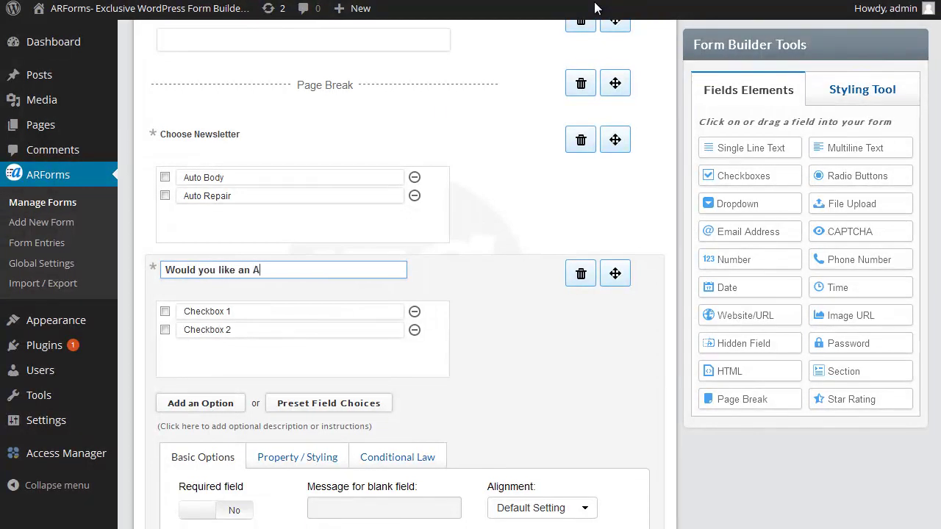
text(uto Repair catalog?)
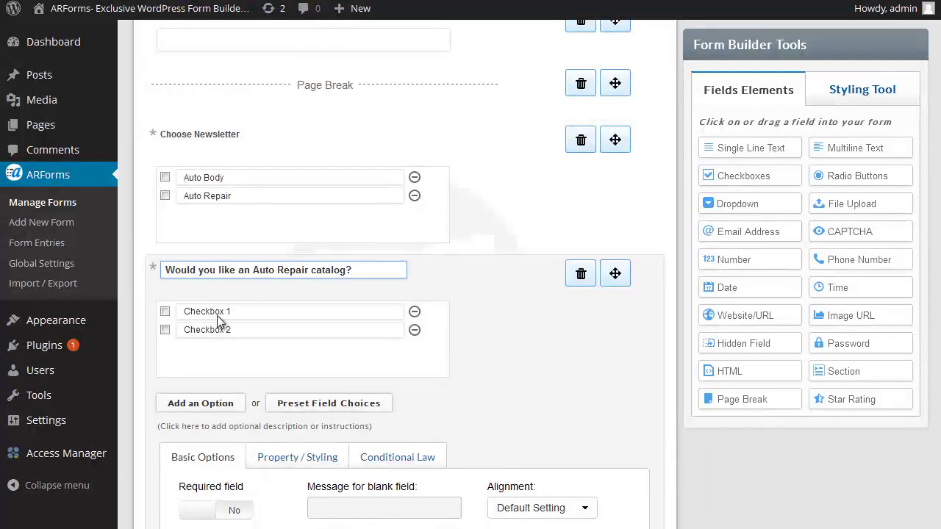
Reduce the catalog question to a single option that is checked by default and named "Yes!".
click(413, 333)
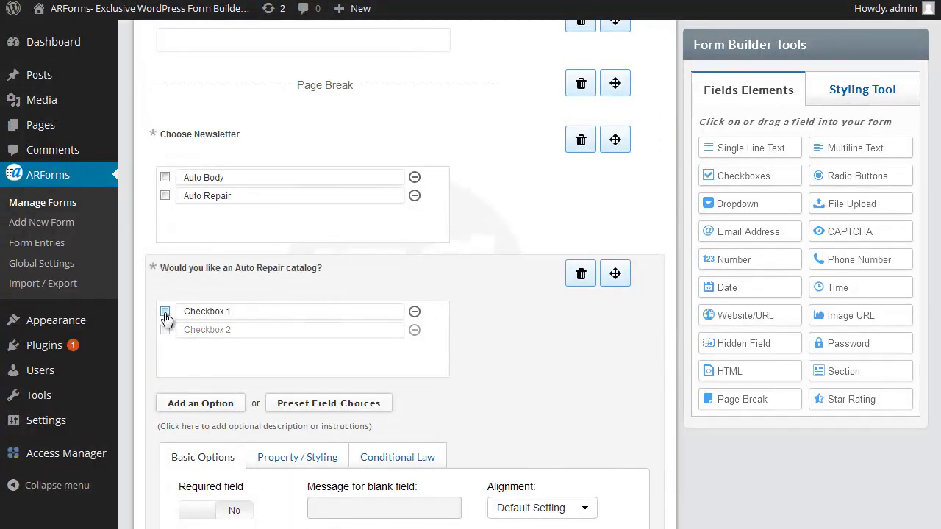
click(165, 314)
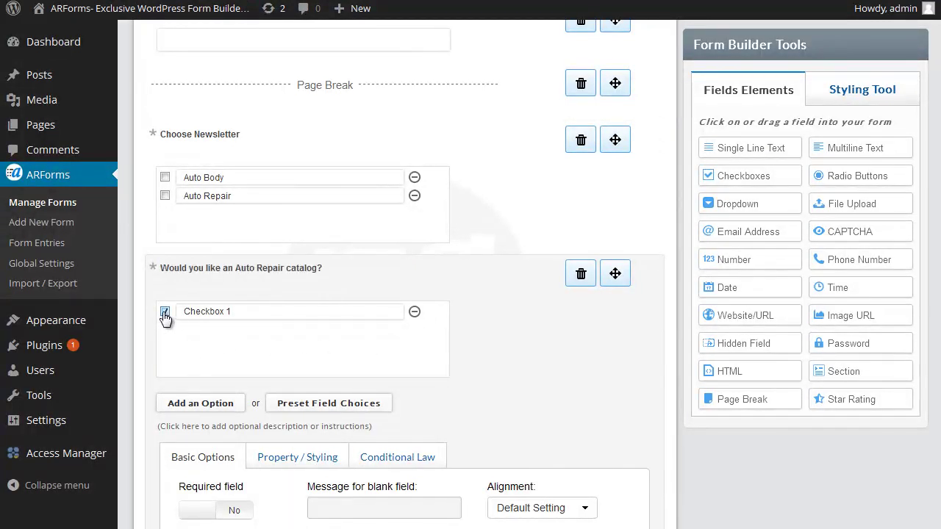
click(353, 310)
text(Yes!)
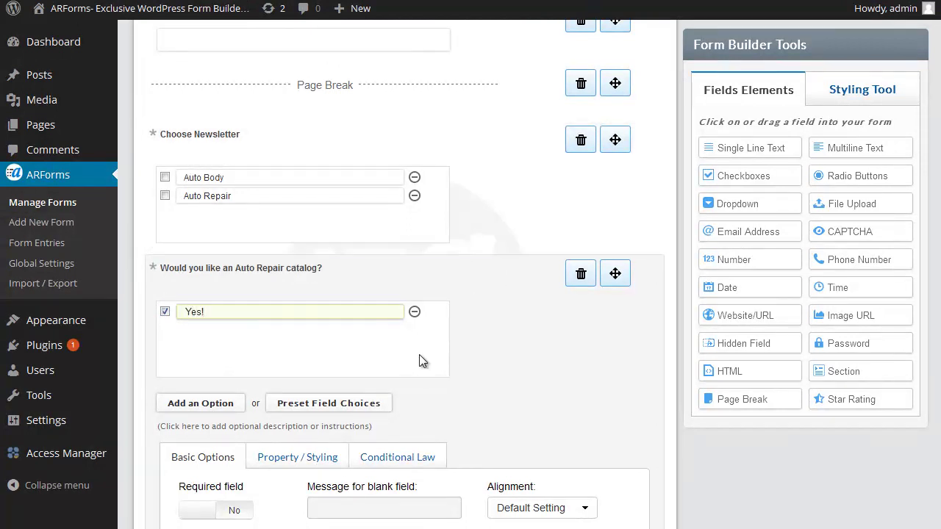
Add a new conditional law to the "Would you like an Auto Repair catalog?" field.
scroll(463, 380, down, 3)
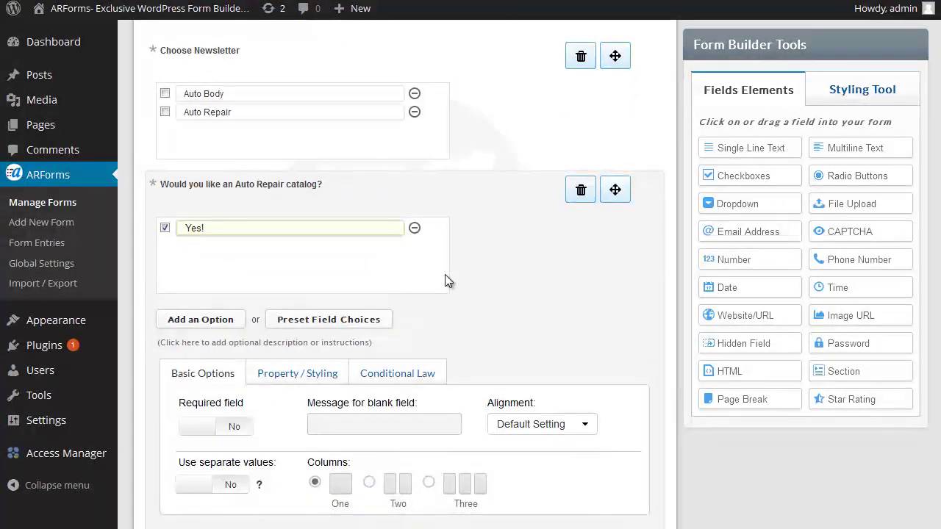
click(401, 375)
scroll(450, 340, down, 2)
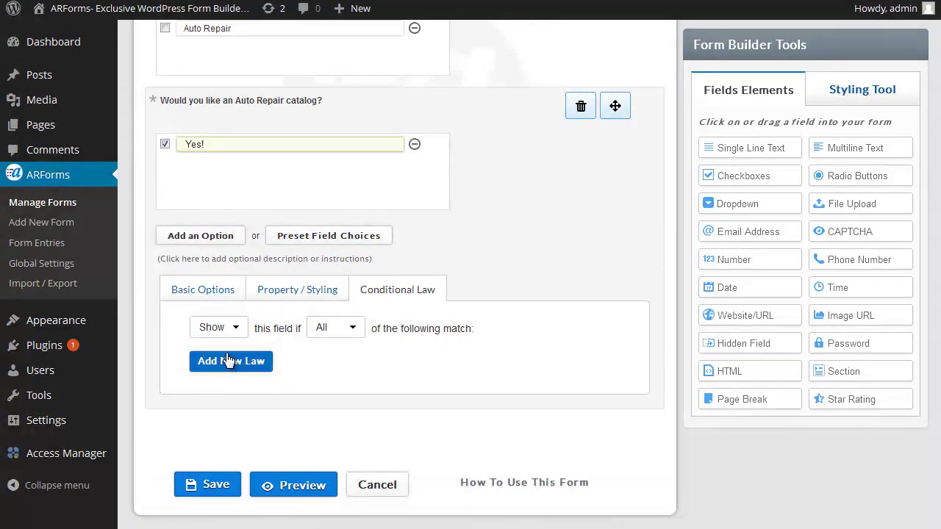
scroll(230, 362, up, 2)
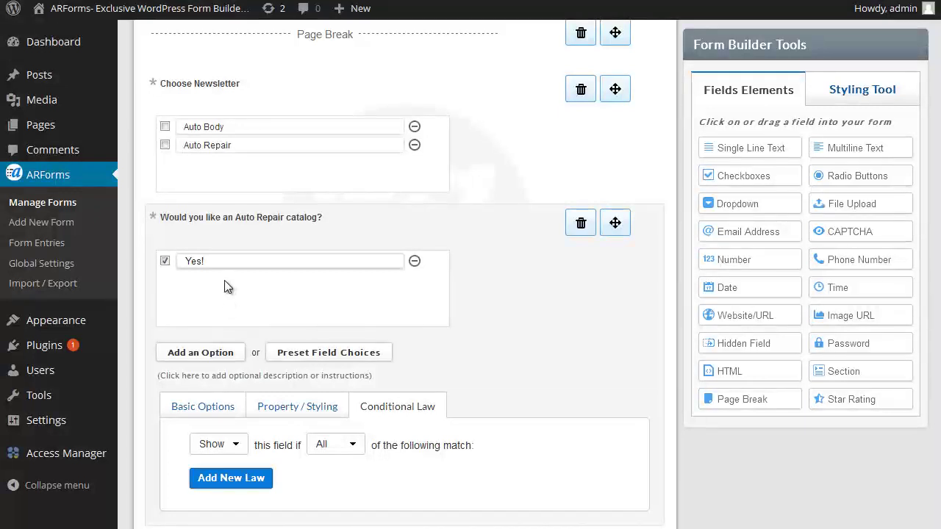
scroll(225, 287, down, 3)
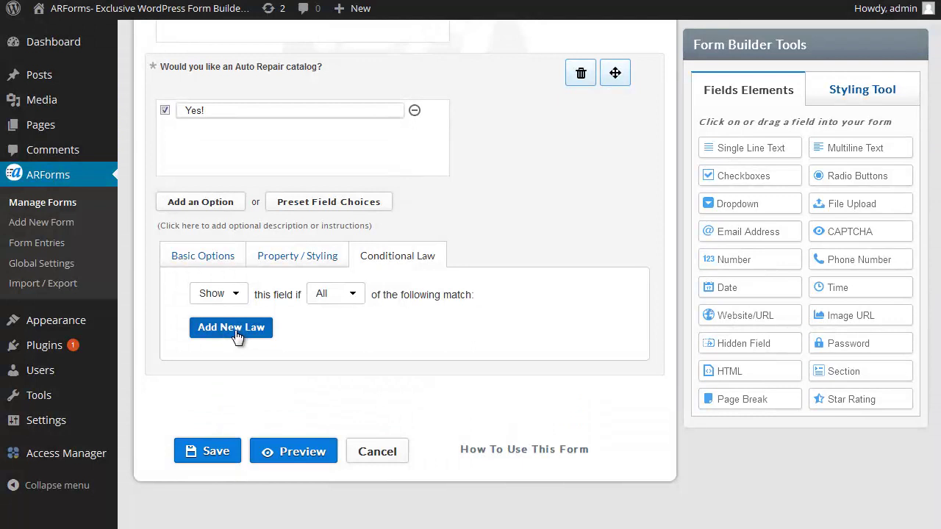
click(237, 336)
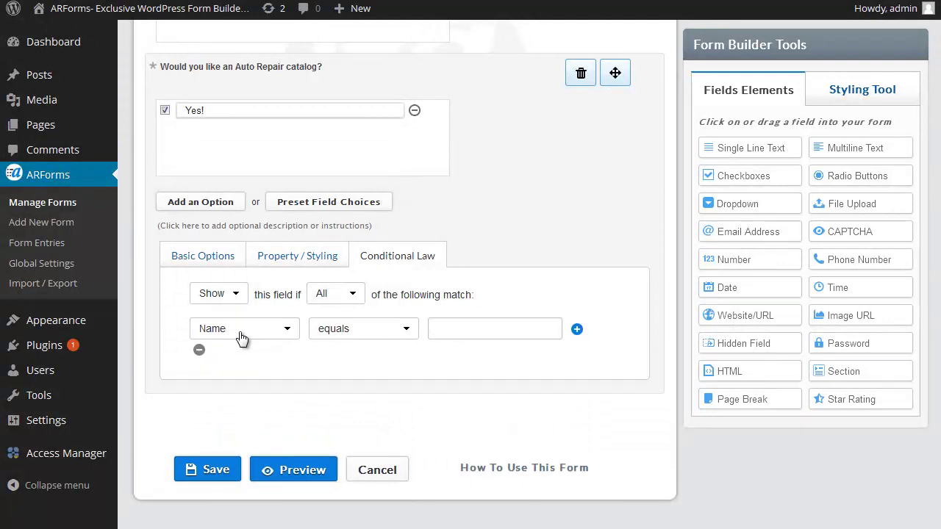
Define the law so the catalog question shows when Choose Newsletter contains "repair".
click(242, 337)
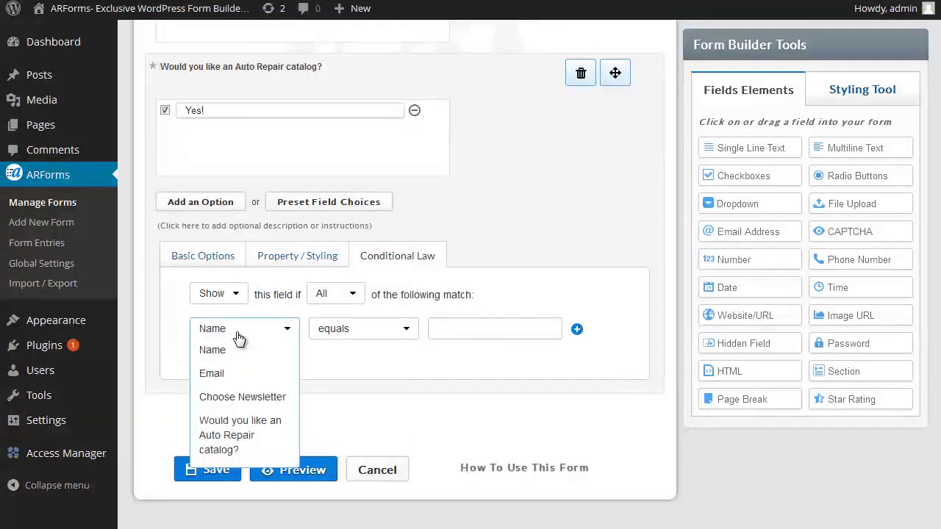
click(229, 401)
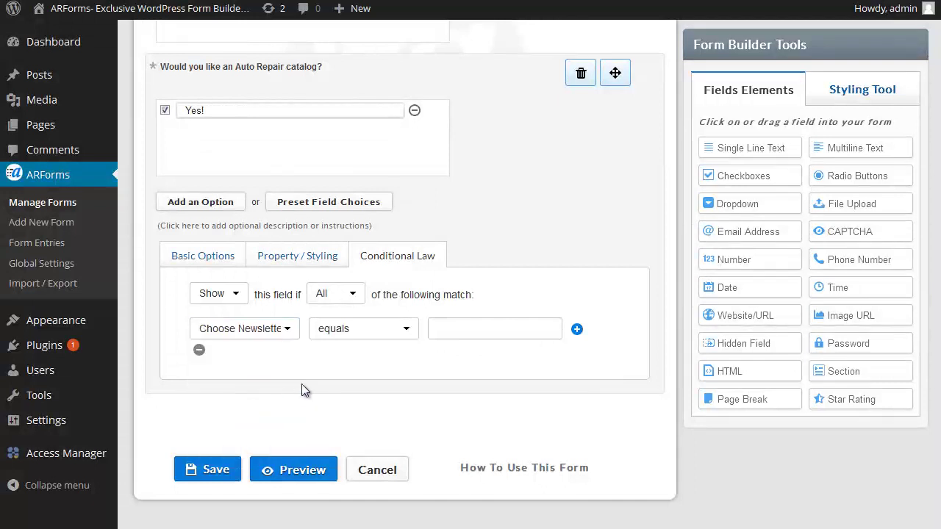
click(361, 336)
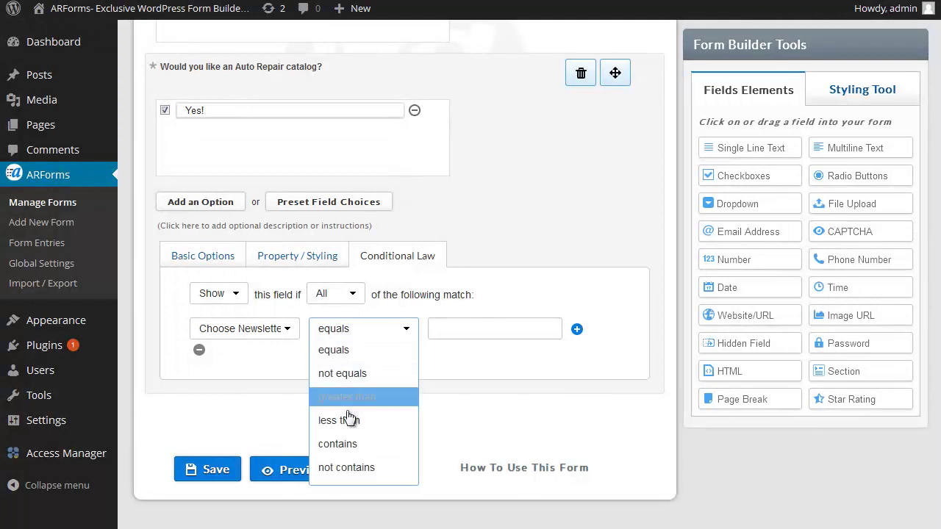
click(339, 444)
click(465, 331)
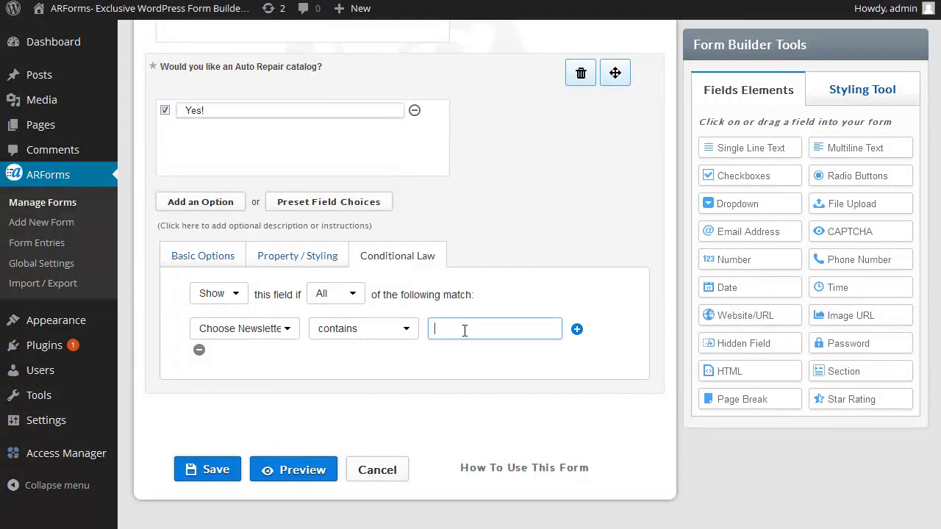
text(repair)
Preview the form, fill in a test name and e-mail address, and proceed to the second page.
click(279, 476)
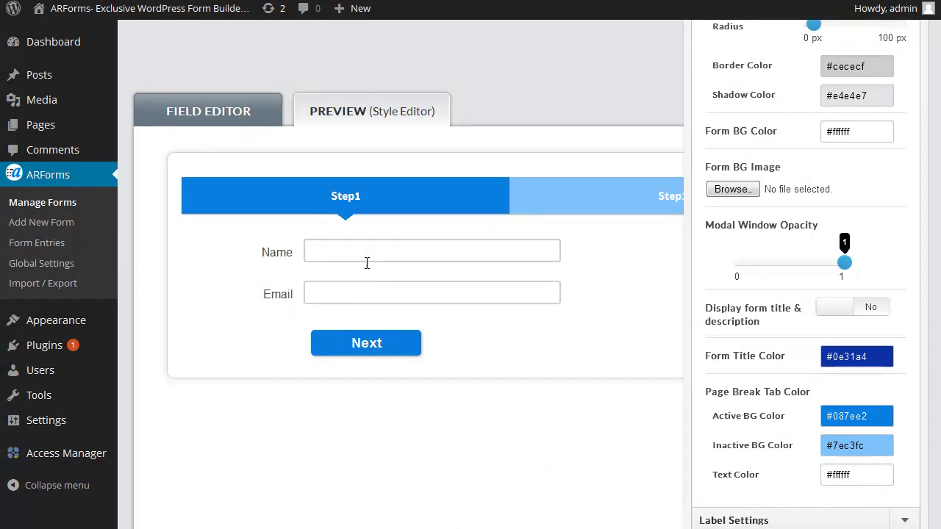
click(368, 249)
text(Te)
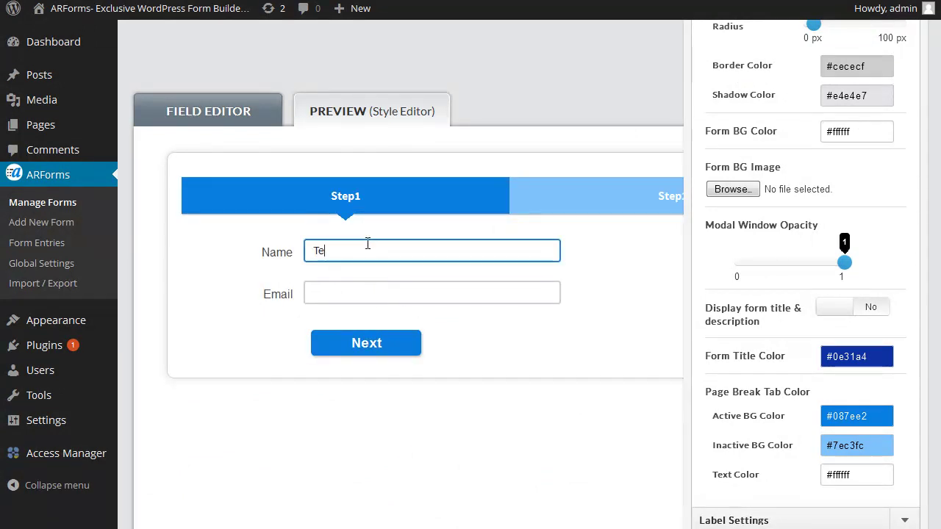
text(st Victim)
key(Tab)
text(tes)
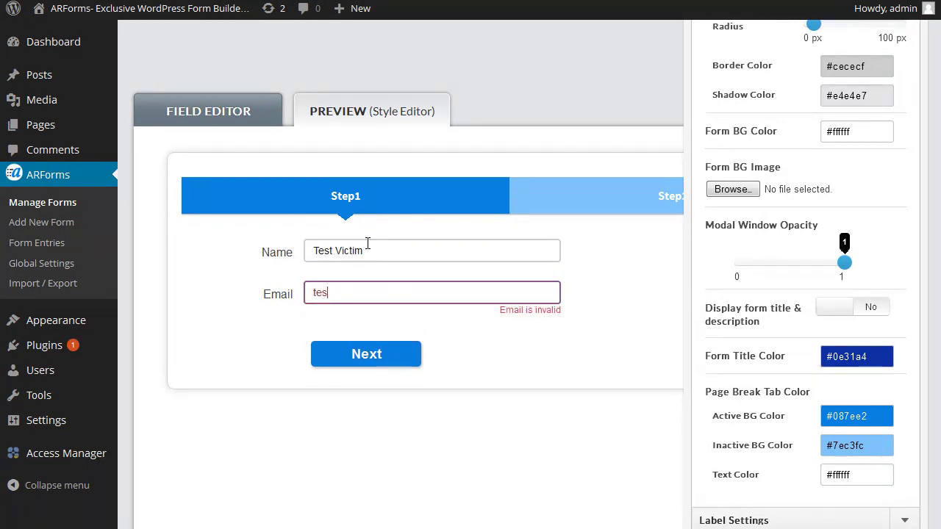
text(t@test.com)
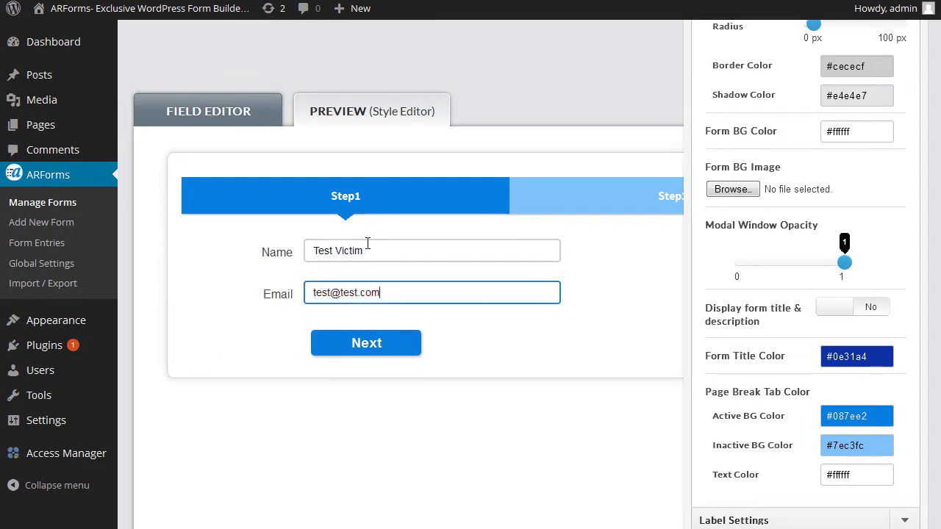
click(369, 344)
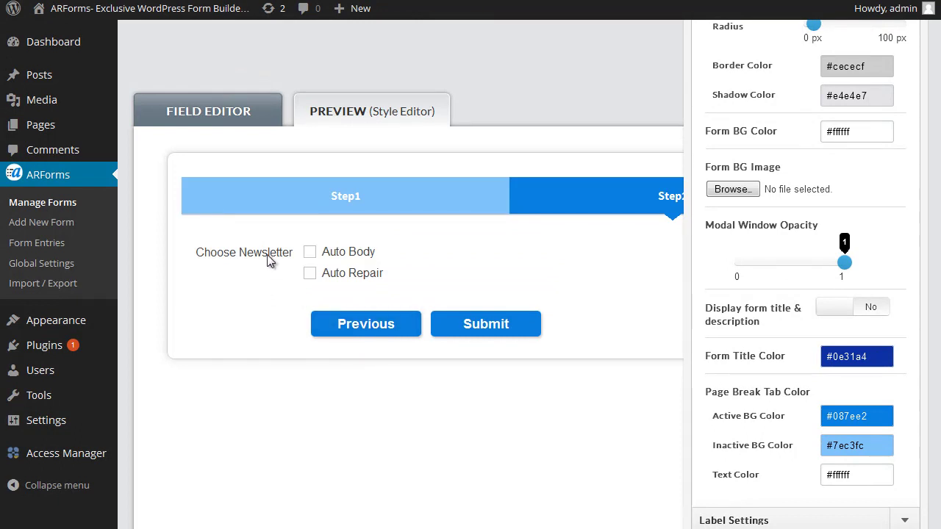
Test the second page by selecting Auto Body and Auto Repair, unchecking the catalog option, and submitting the form.
click(311, 254)
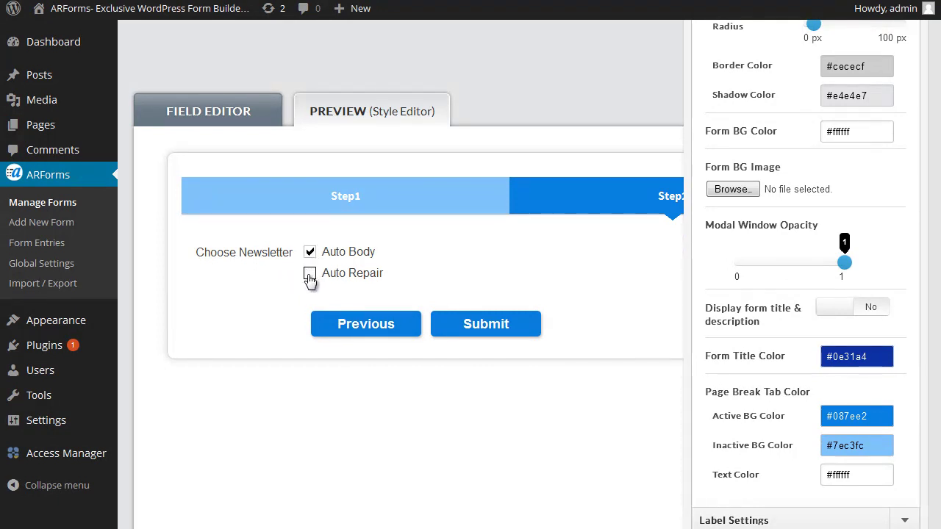
click(310, 274)
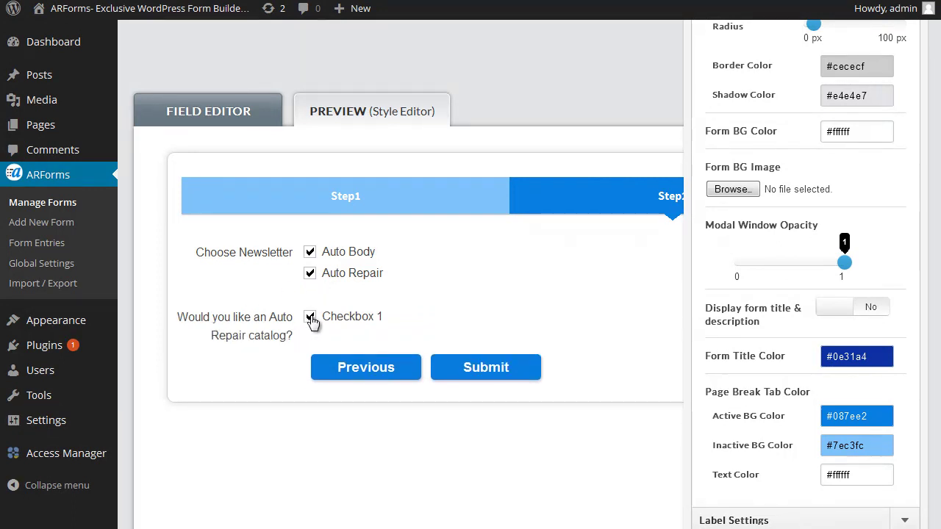
click(375, 321)
click(376, 323)
click(375, 324)
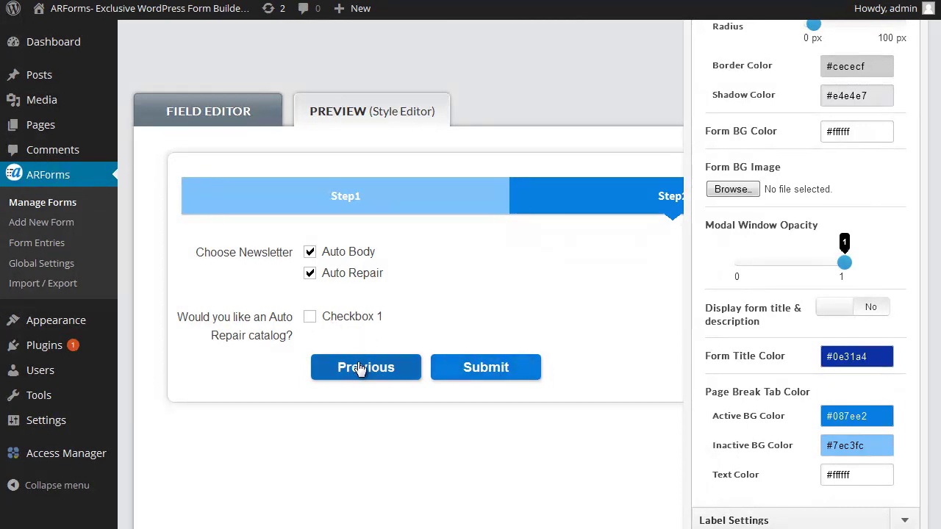
click(475, 374)
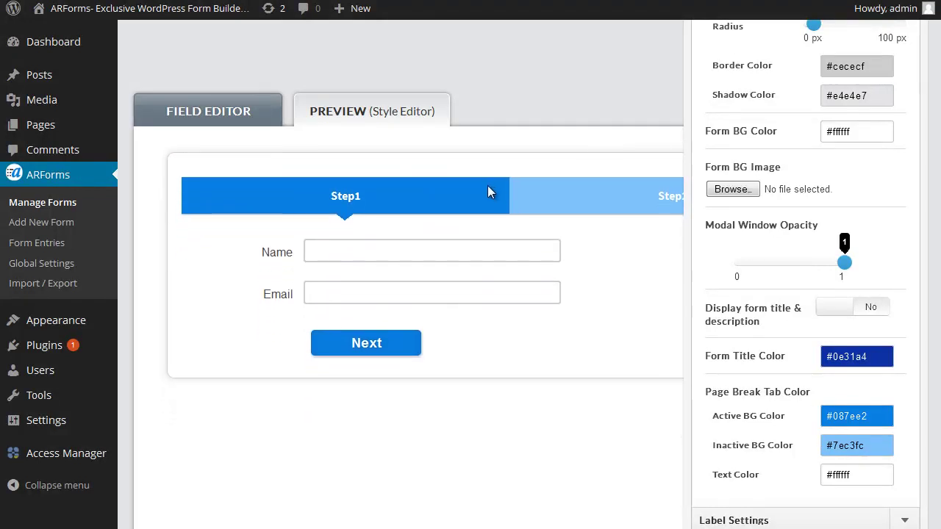
Increase the form border radius to 46 px in the form's styling settings.
scroll(893, 233, up, 5)
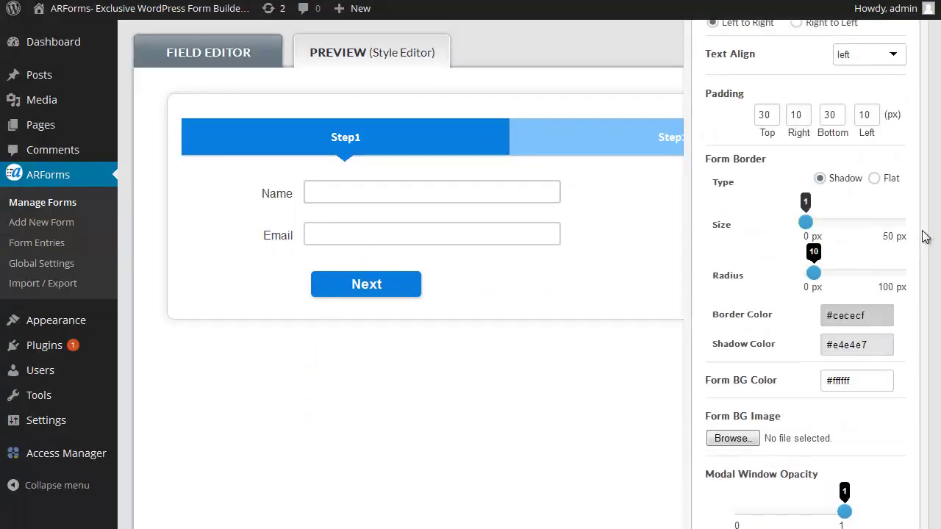
scroll(878, 143, up, 2)
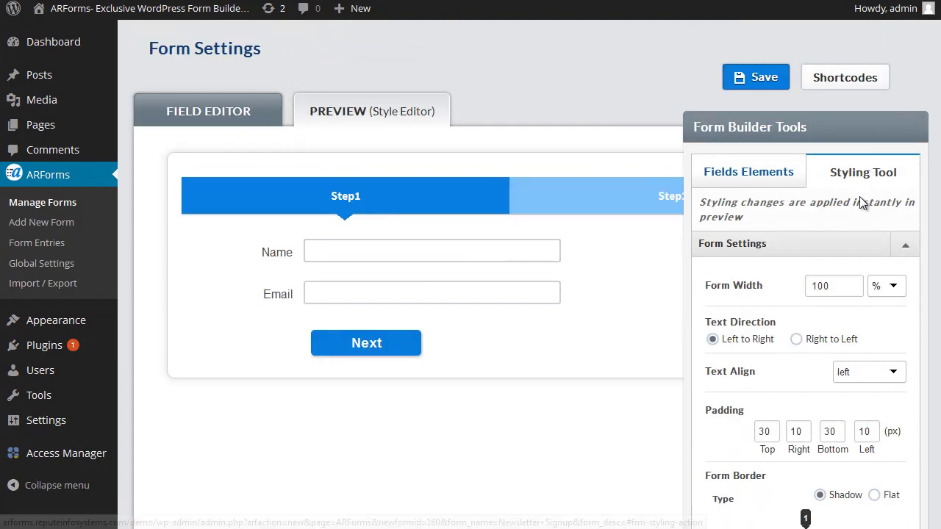
scroll(868, 136, down, 5)
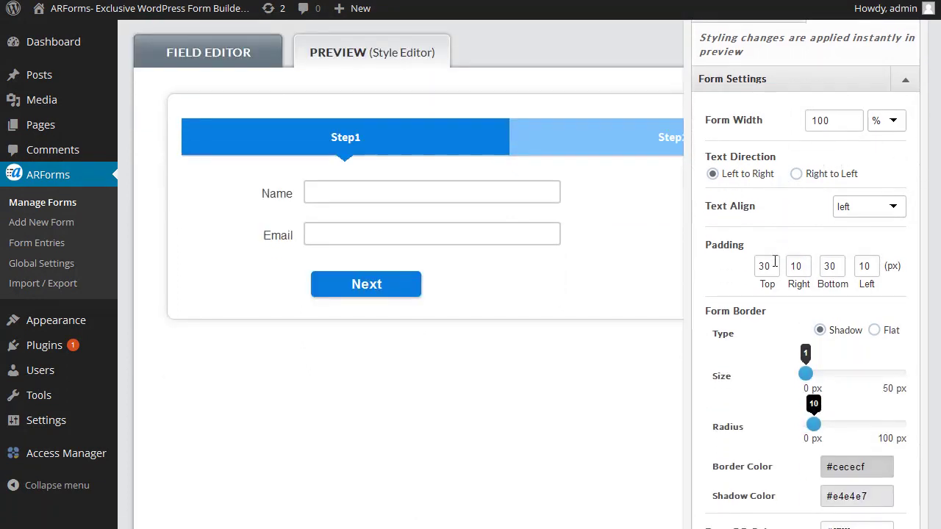
scroll(777, 285, down, 2)
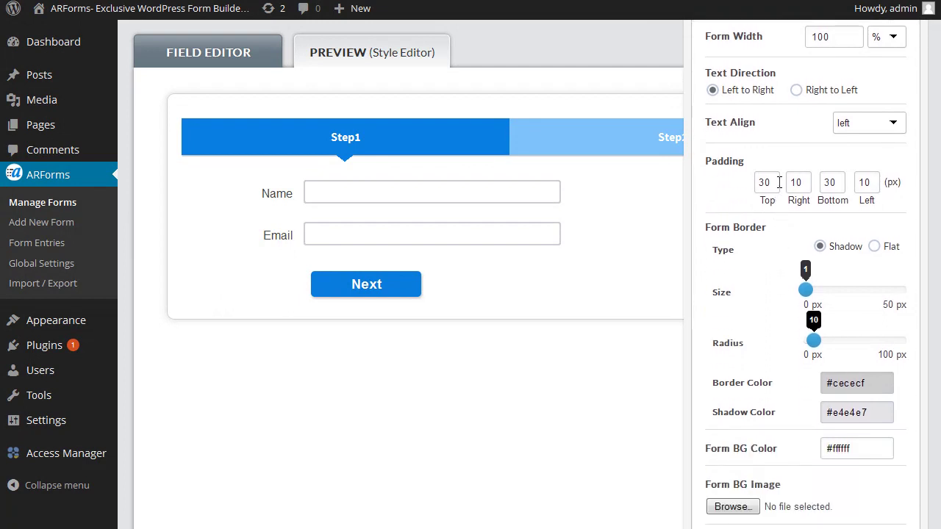
scroll(772, 185, down, 4)
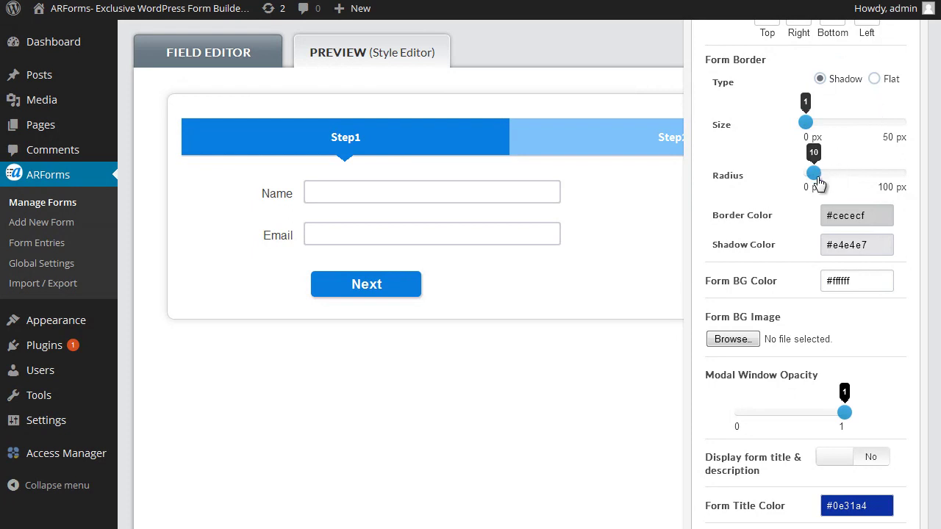
drag(815, 179, 851, 175)
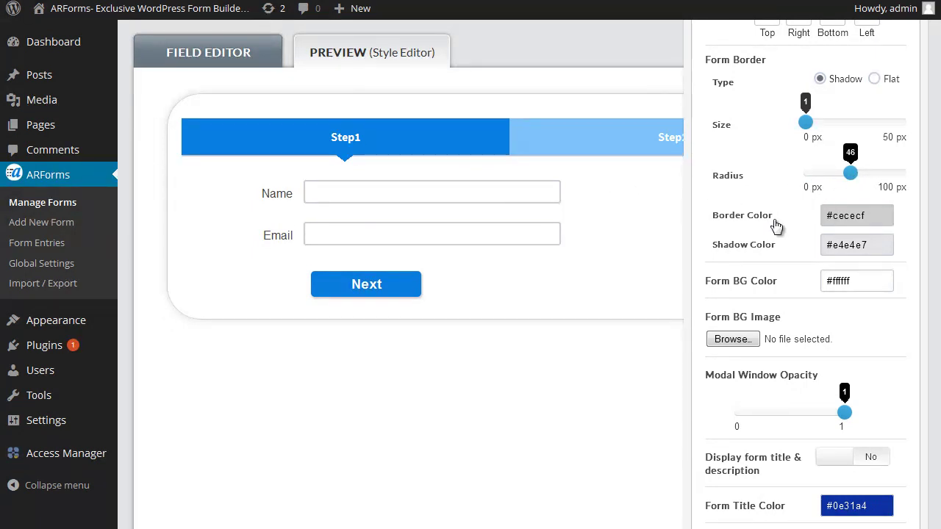
Set the submit button's left margin to 80 px and its top margin to 20 px.
scroll(773, 253, down, 3)
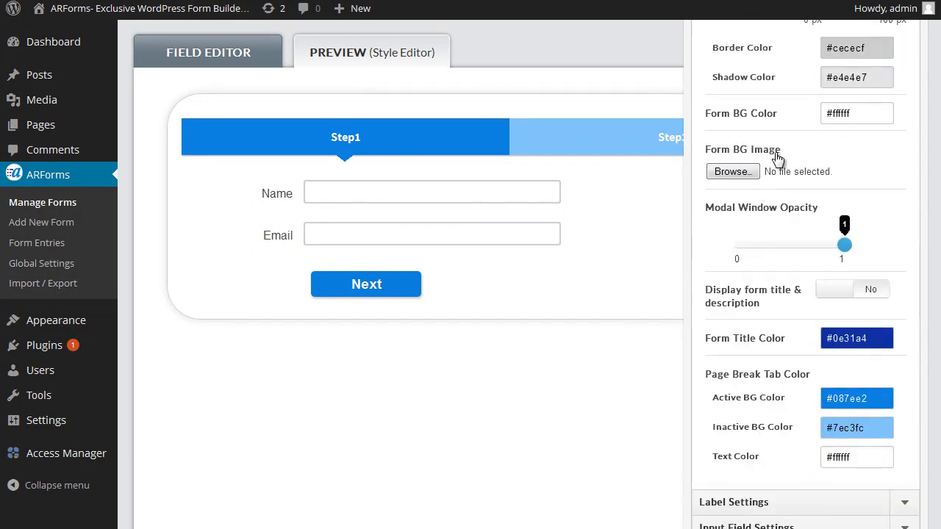
scroll(798, 183, down, 2)
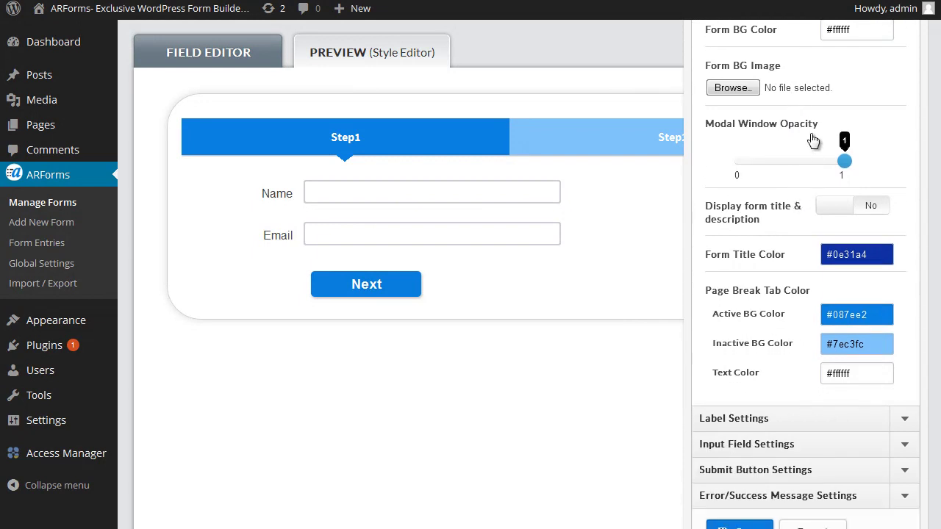
scroll(807, 138, down, 1)
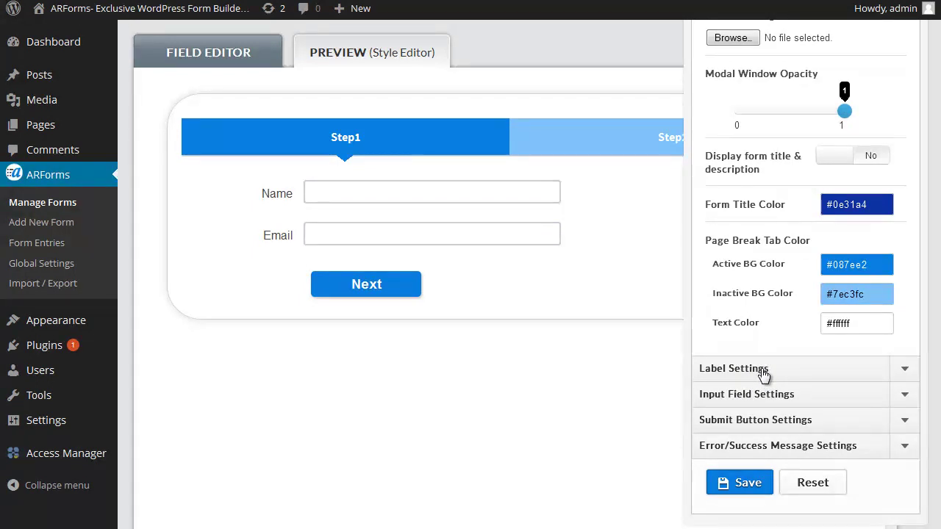
click(758, 422)
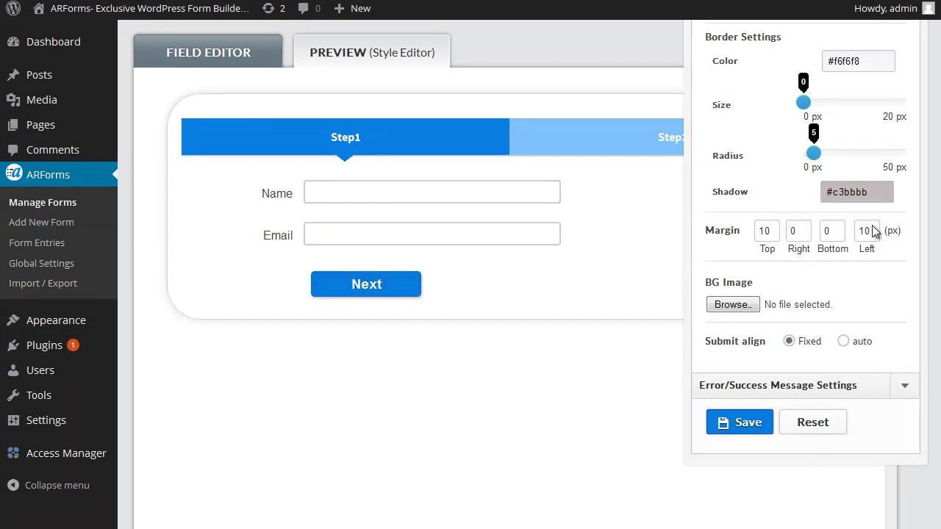
drag(876, 231, 857, 234)
text(80)
double_click(757, 231)
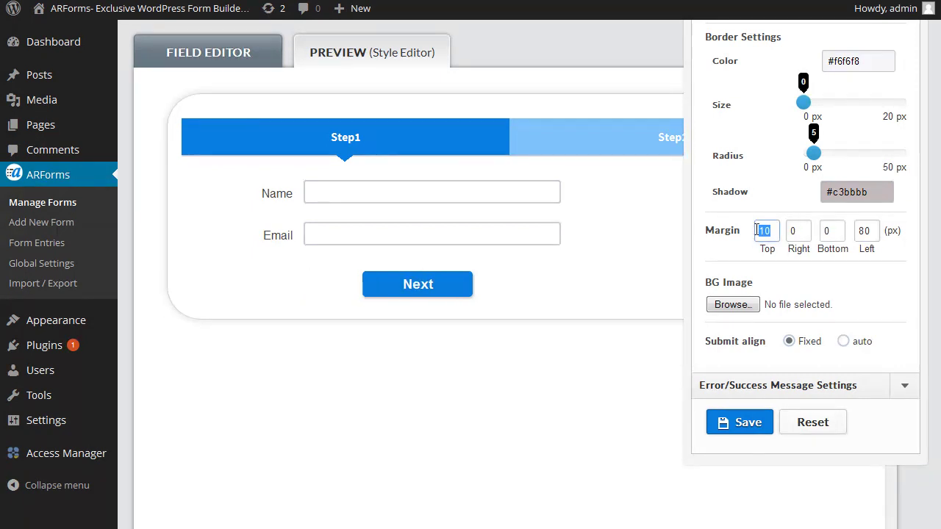
text(2)
click(512, 294)
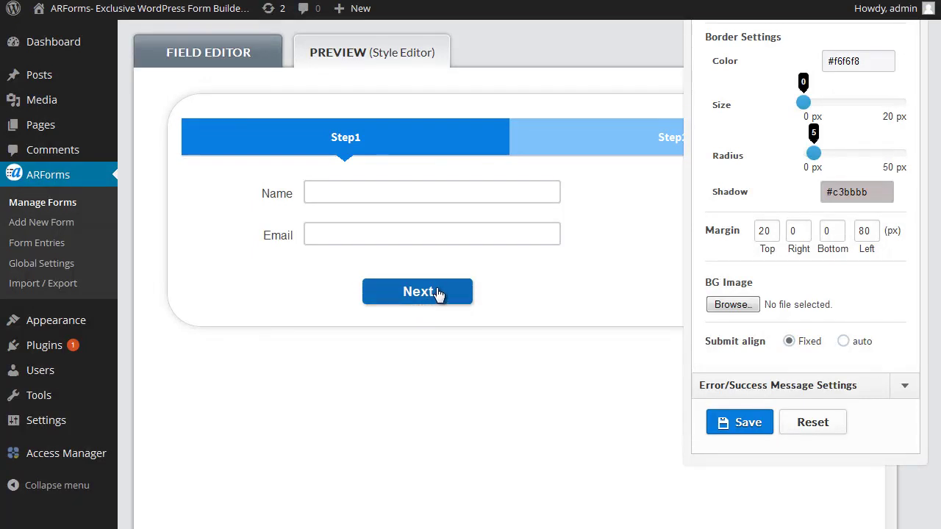
Open the ARForms global settings and review the reCAPTCHA, default message, email and other options.
scroll(334, 239, up, 10)
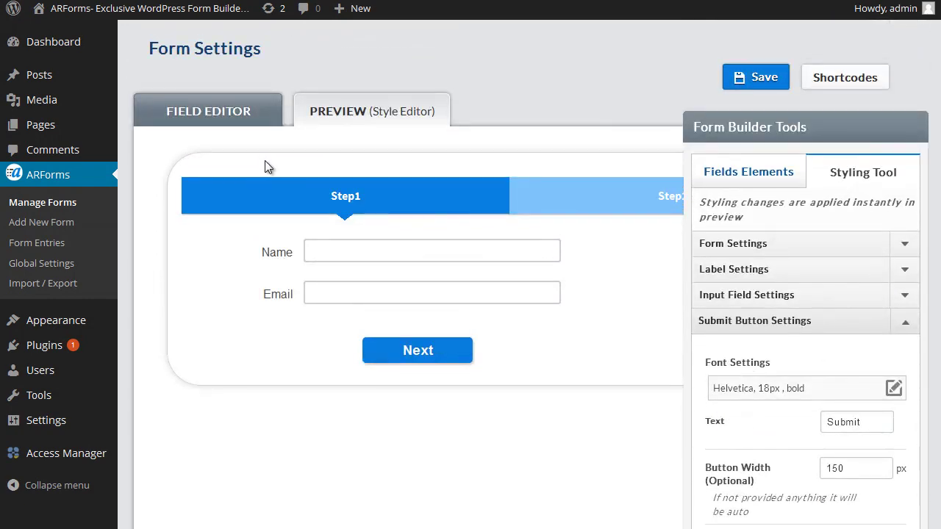
click(47, 266)
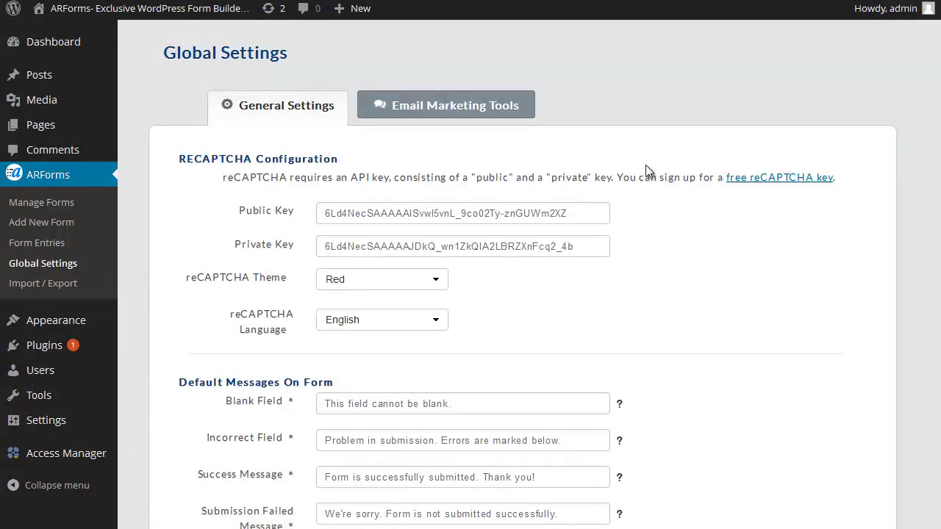
scroll(702, 209, down, 2)
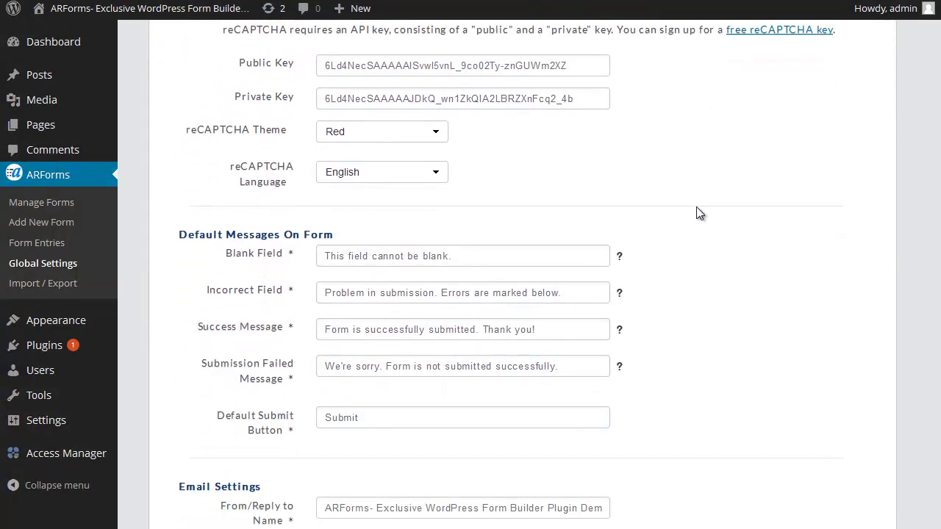
scroll(696, 207, down, 1)
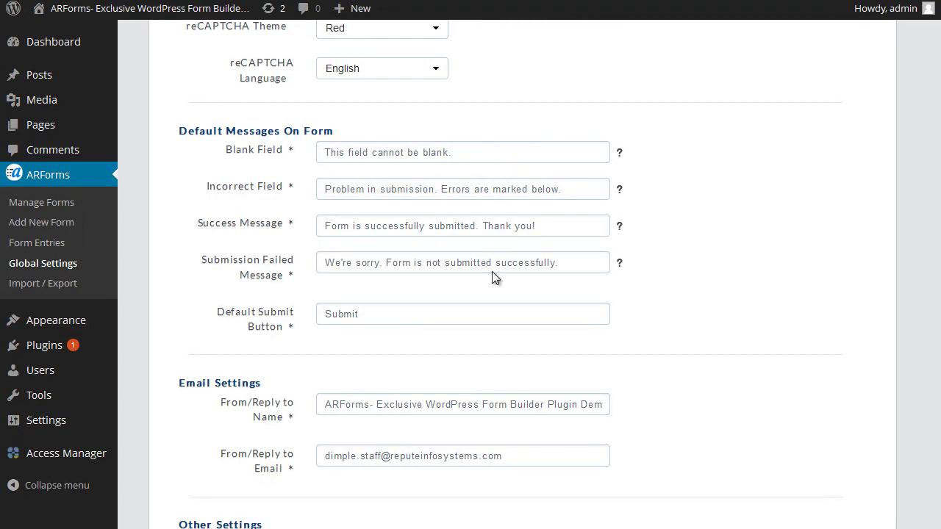
scroll(482, 313, down, 3)
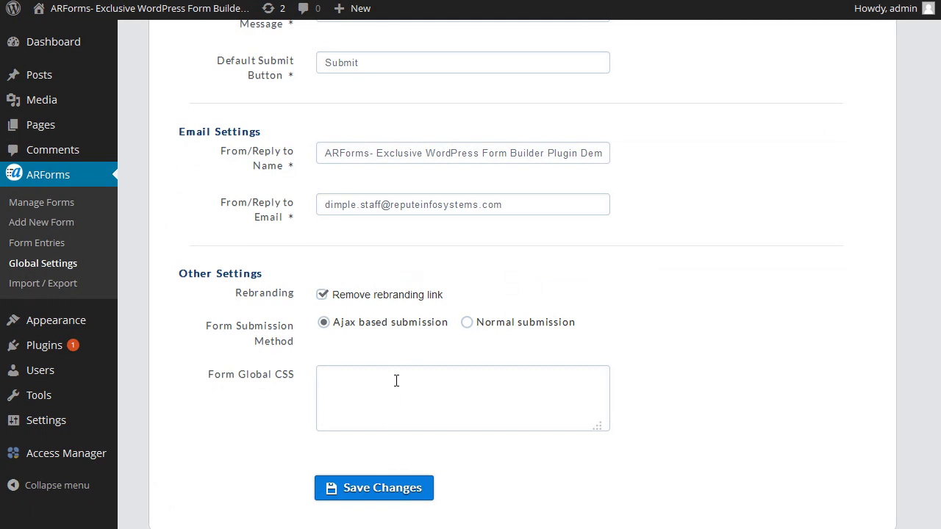
Open Sample Page for editing and delete the ARForms popup shortcode from its content.
scroll(393, 379, up, 3)
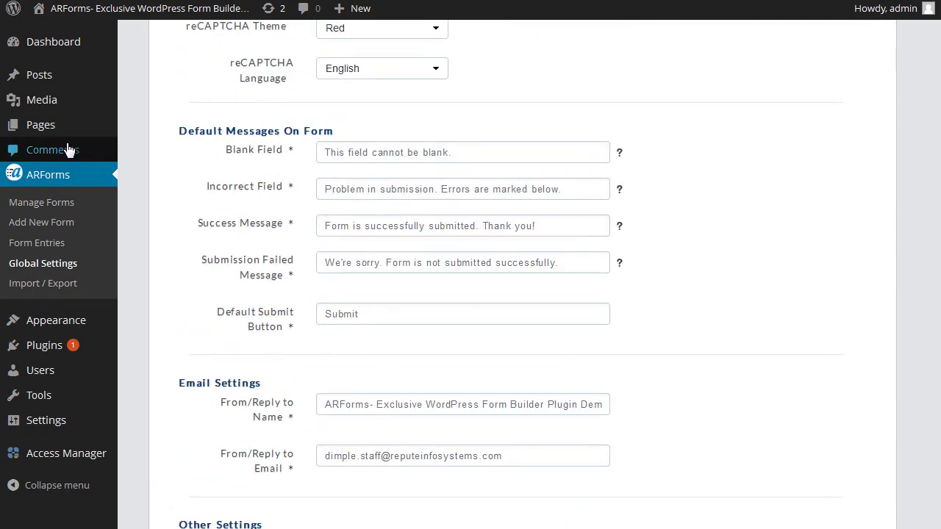
click(46, 133)
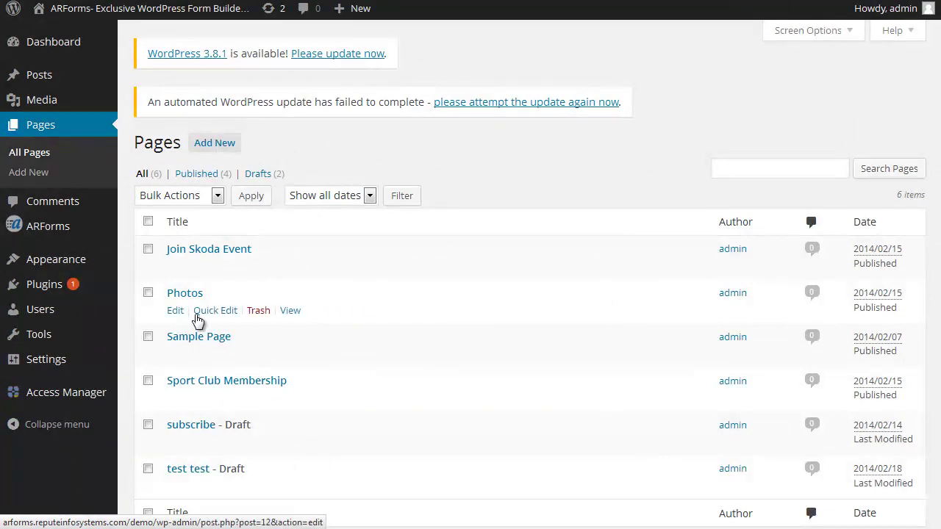
click(200, 341)
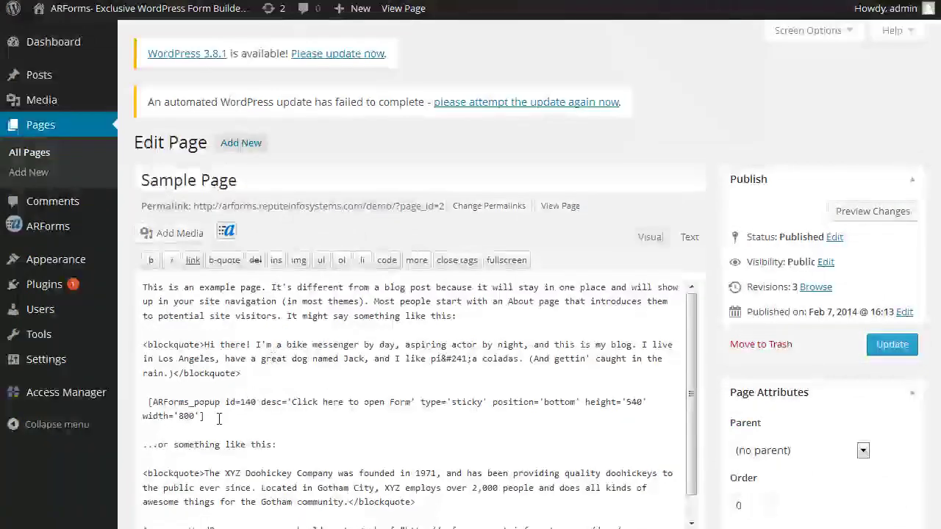
drag(210, 417, 136, 401)
key(BackSpace)
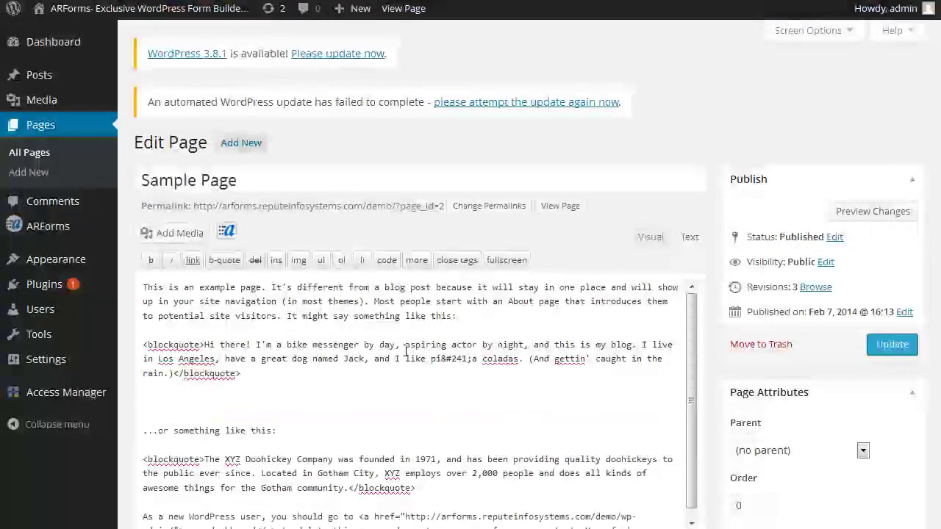
Insert the Join Skoda Event form into the page content with the Internal display option.
click(226, 233)
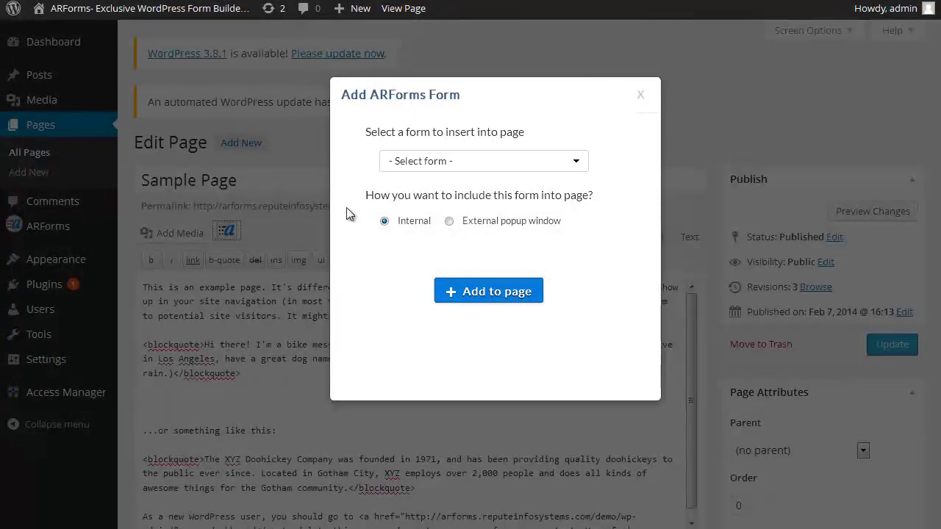
click(438, 167)
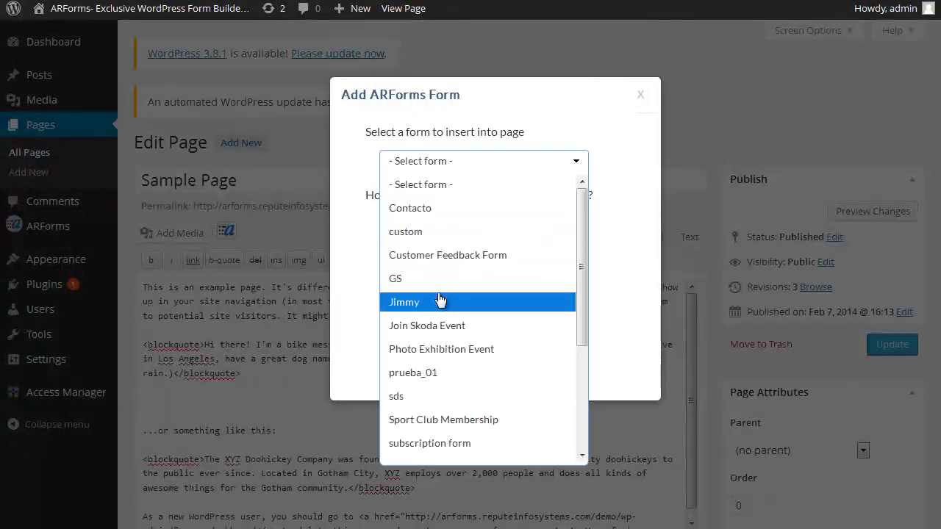
scroll(439, 301, down, 5)
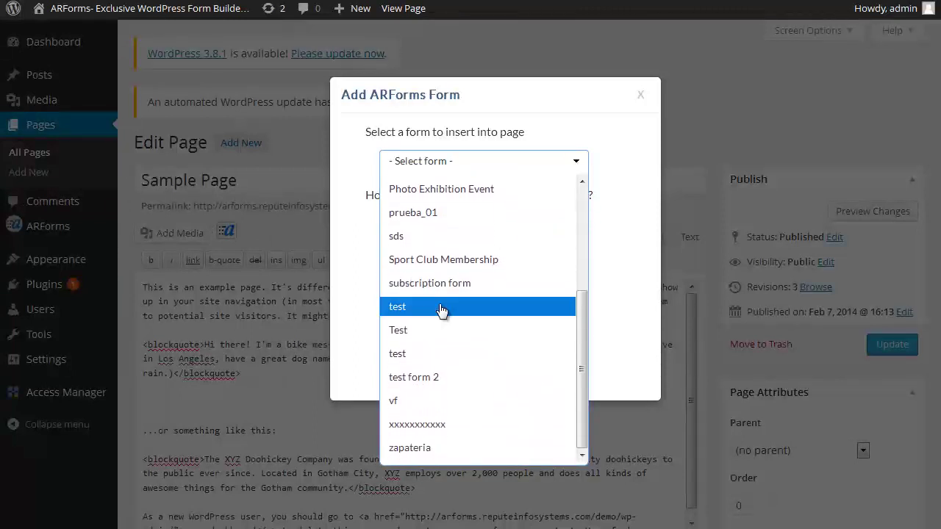
scroll(441, 302, up, 5)
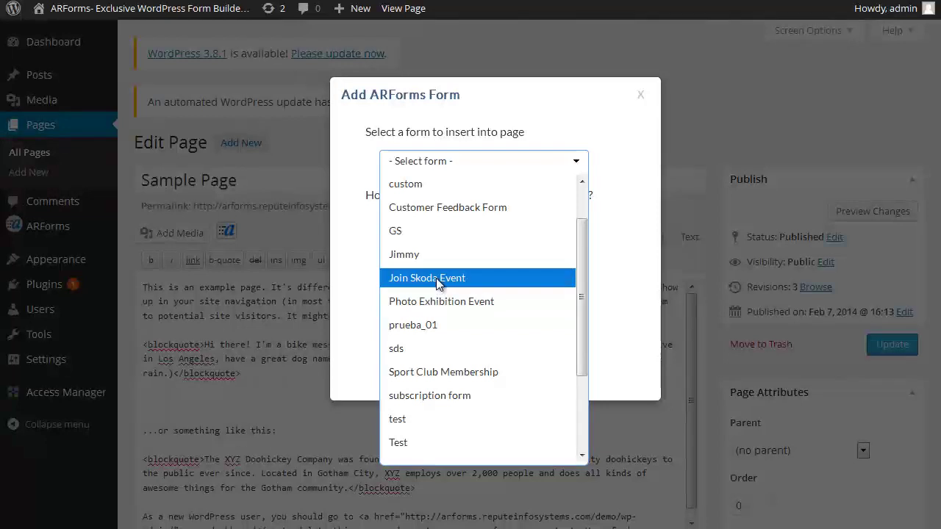
click(439, 279)
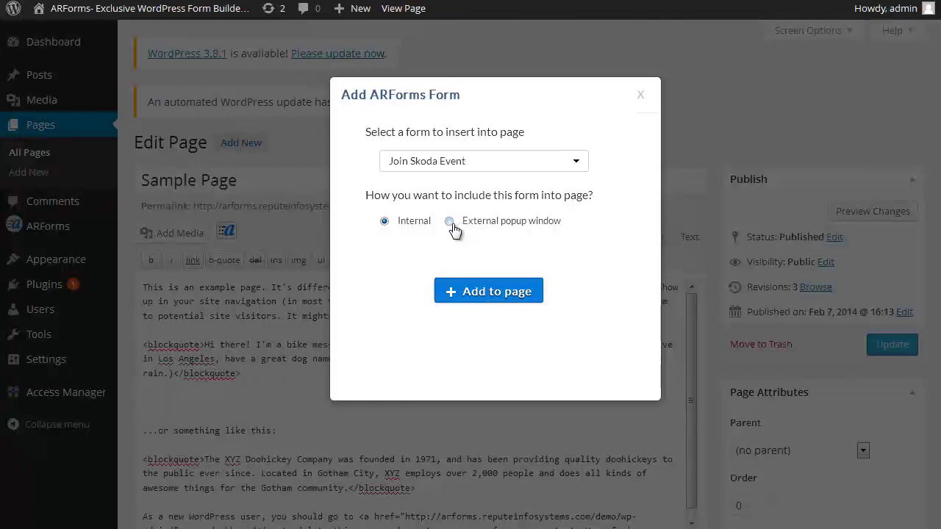
click(467, 293)
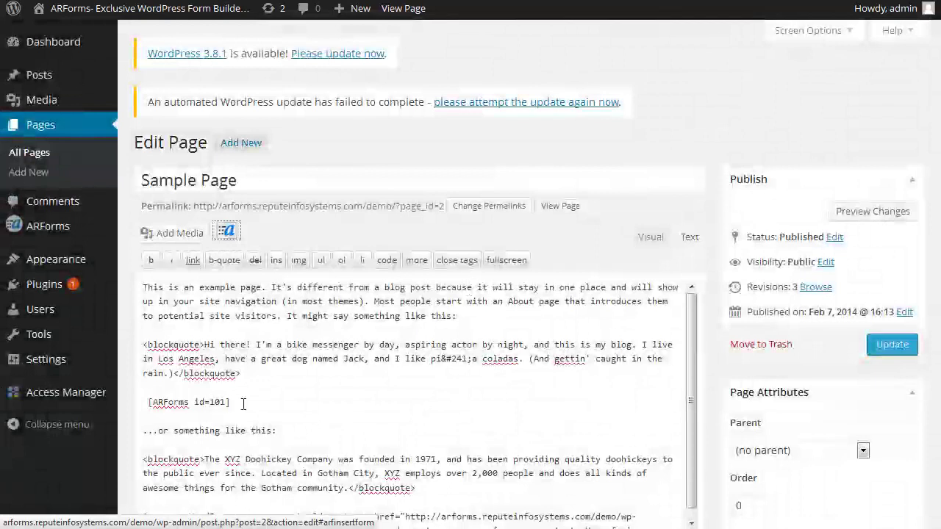
Preview the page changes and look over the embedded Join Skoda Event form from its title to the Submit button.
click(861, 217)
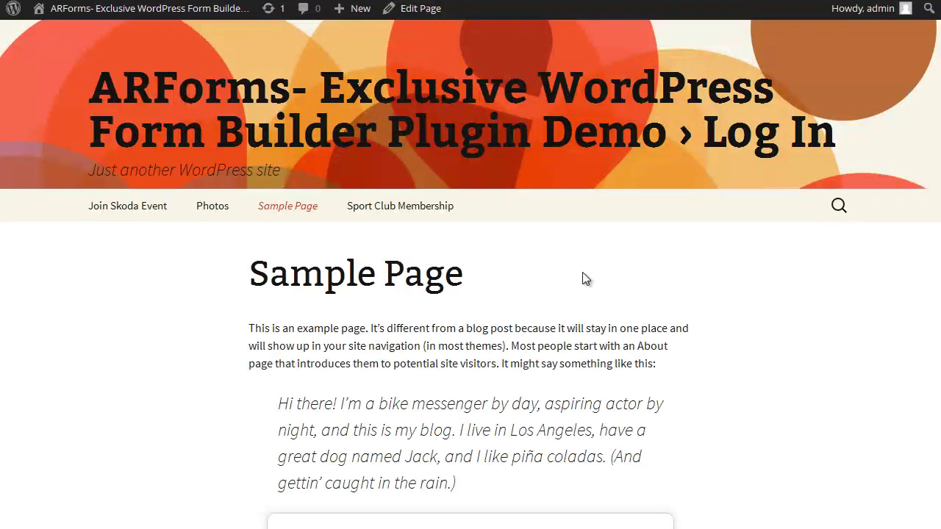
scroll(571, 277, down, 4)
scroll(572, 279, down, 2)
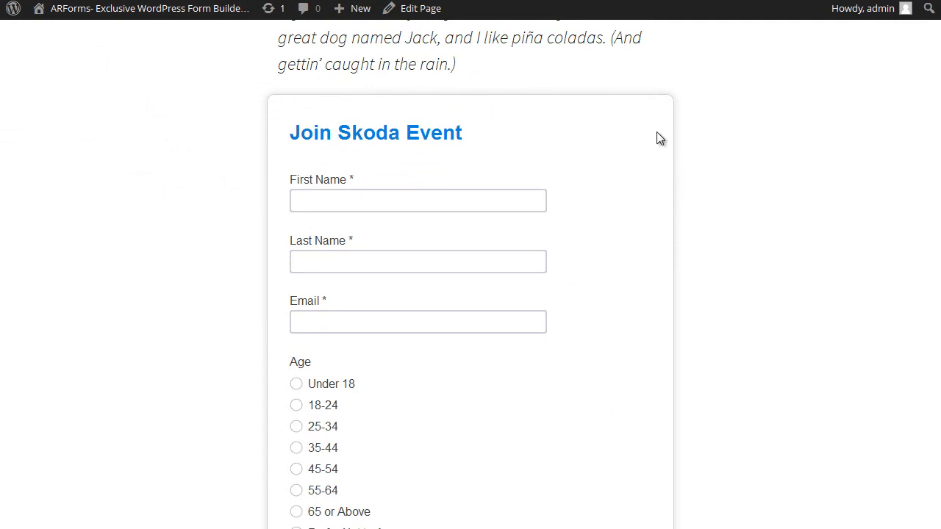
scroll(658, 143, down, 6)
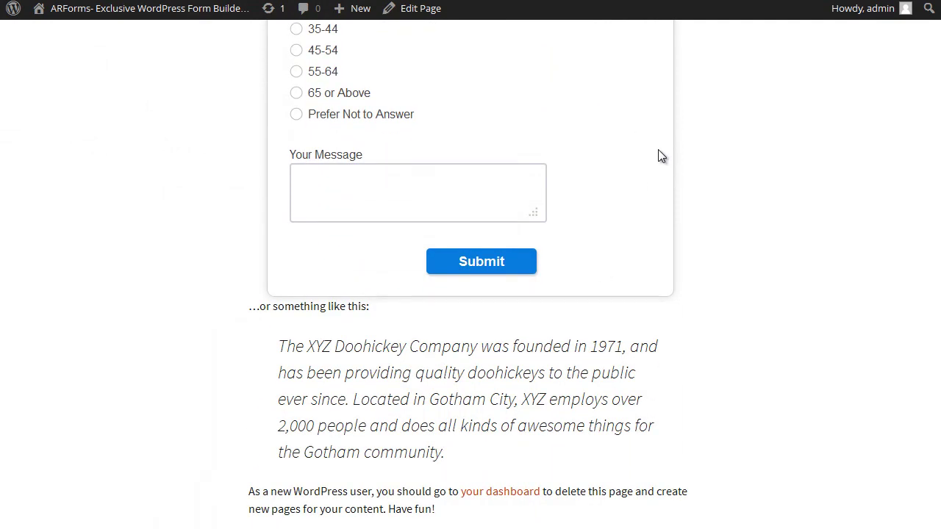
scroll(659, 150, up, 12)
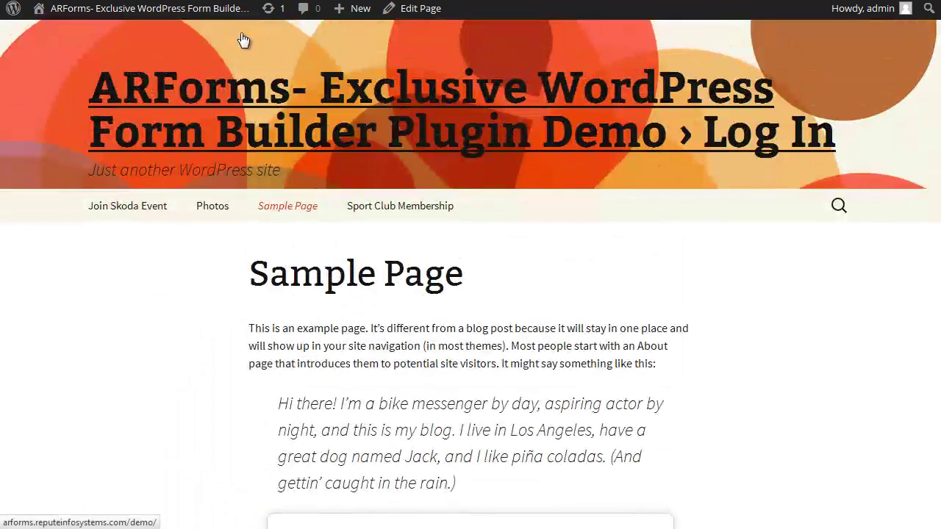
Return to the site dashboard, reopen Sample Page in the editor and remove the sticky ARForms popup shortcode.
click(142, 13)
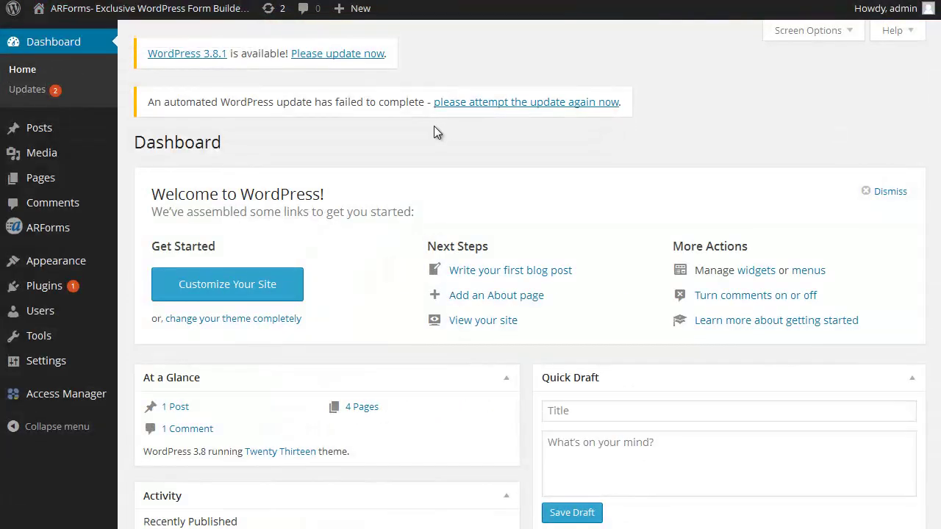
click(44, 230)
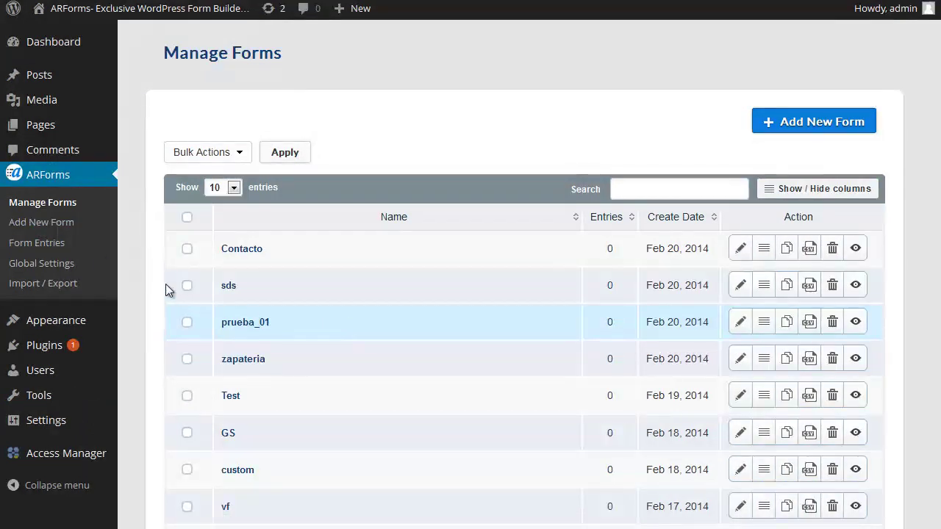
click(41, 132)
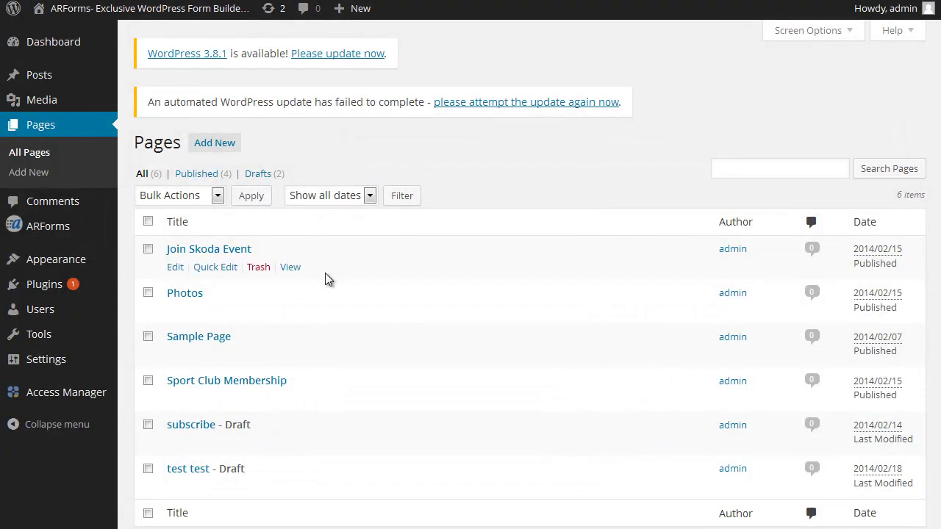
scroll(325, 273, down, 2)
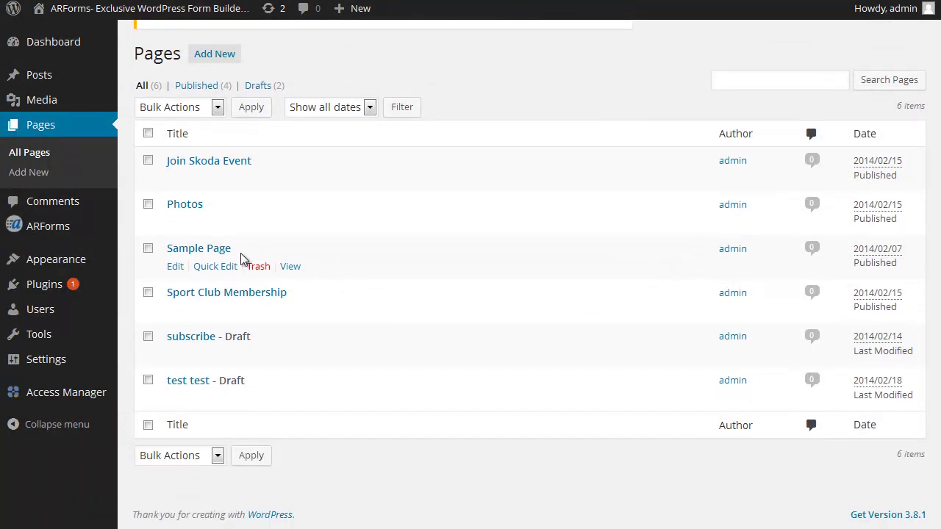
click(192, 249)
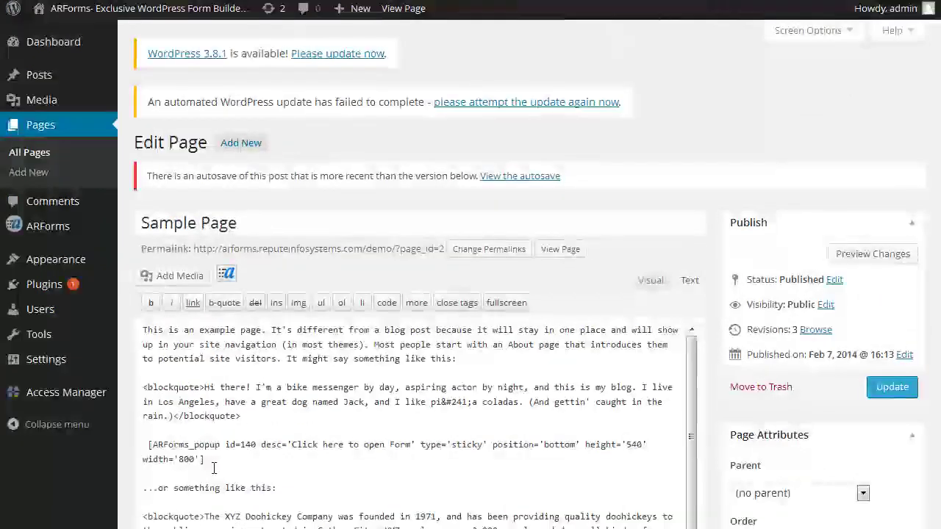
drag(218, 460, 144, 446)
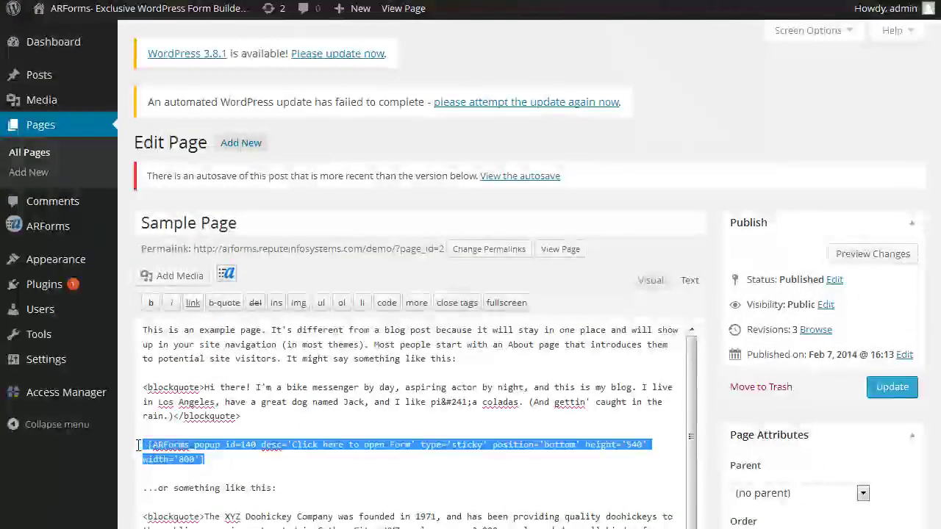
key(BackSpace)
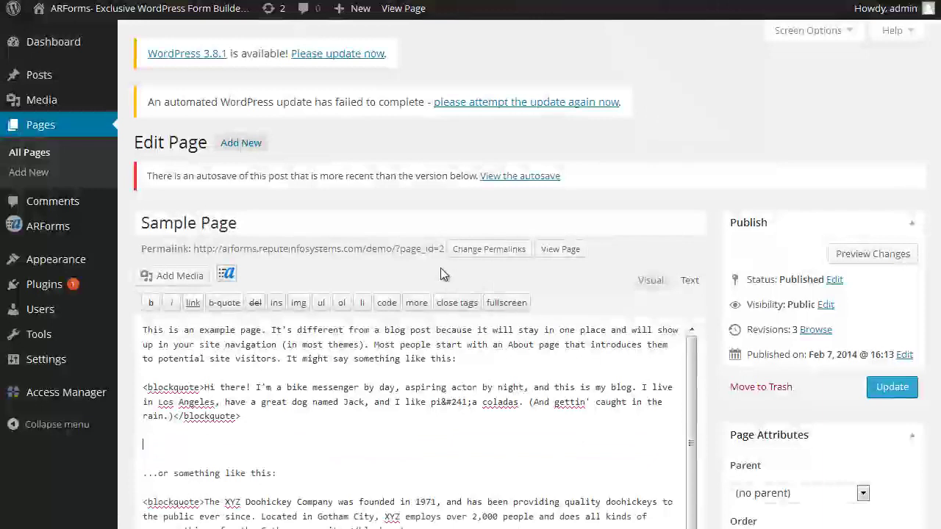
Start adding an ARForms form as an external popup window with link type Fly and link position Right.
click(225, 274)
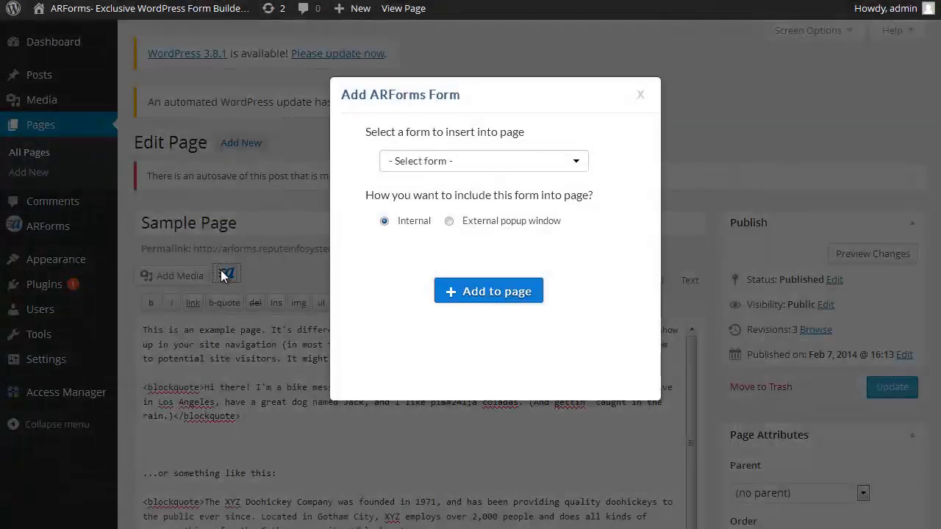
click(448, 221)
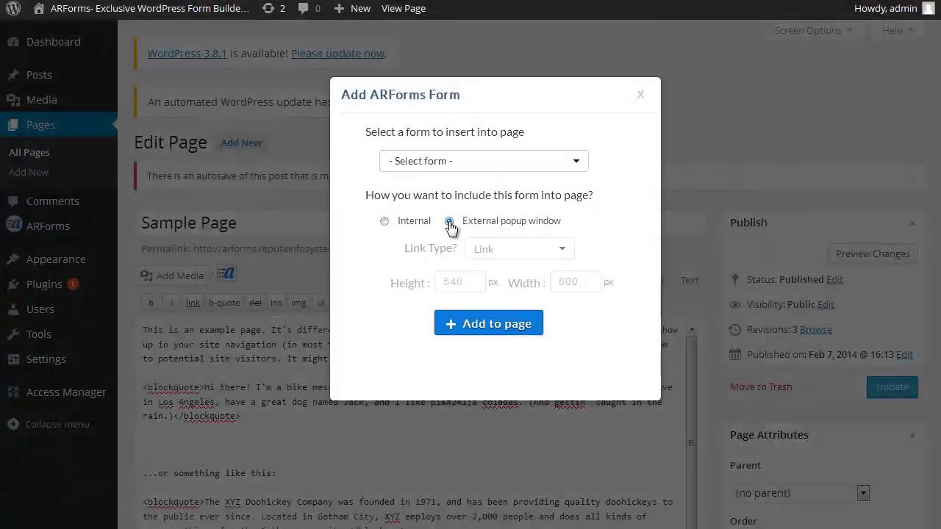
click(507, 253)
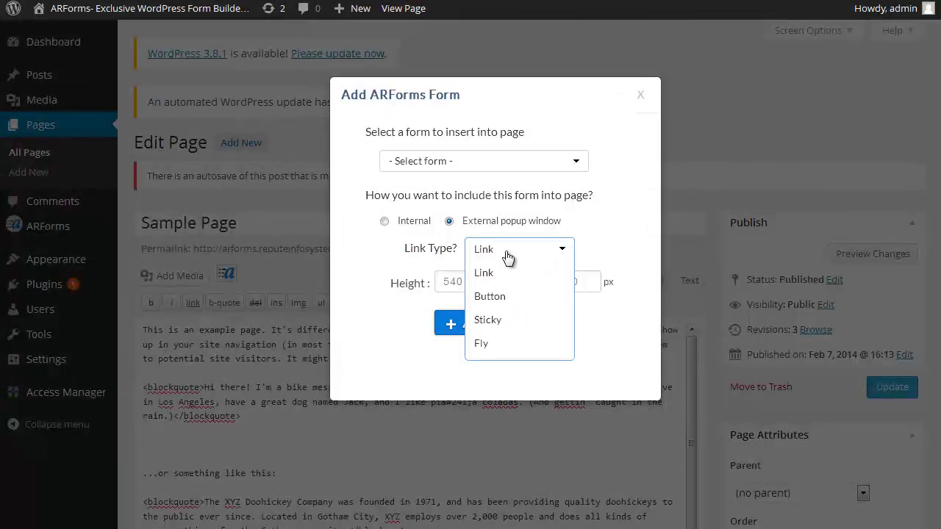
click(511, 345)
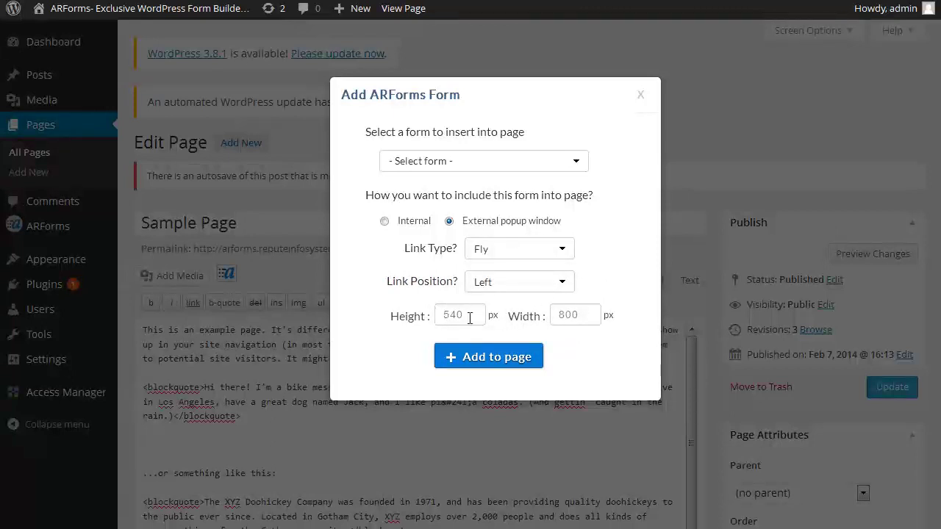
click(507, 285)
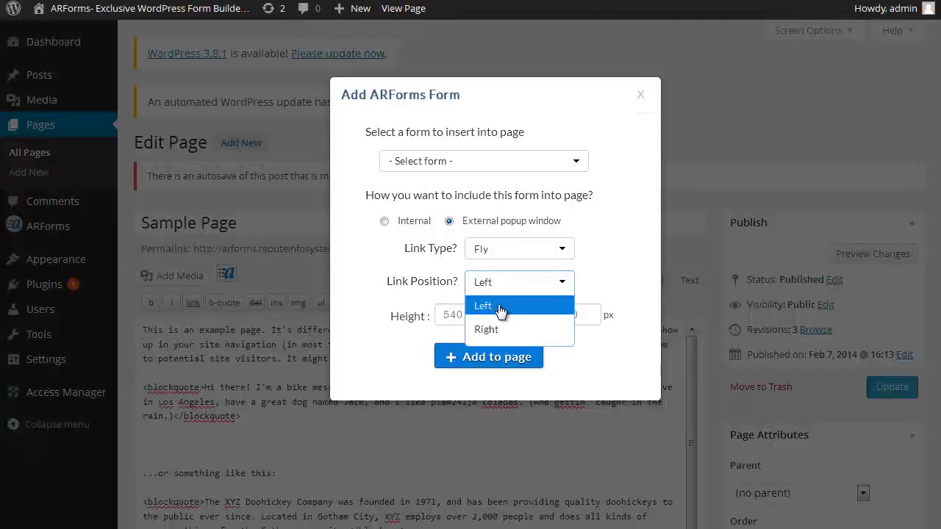
click(493, 331)
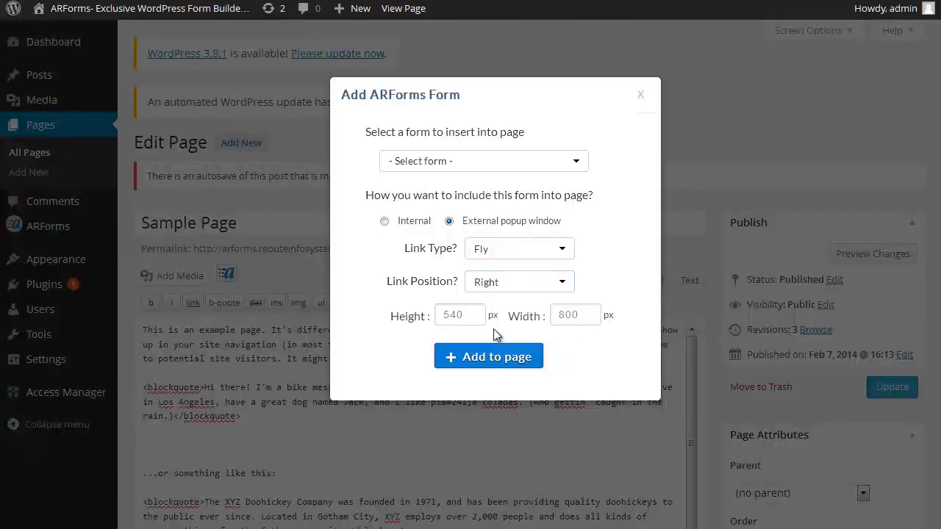
Choose Join Skoda Event as the form to insert and add the fly popup to the page.
click(490, 363)
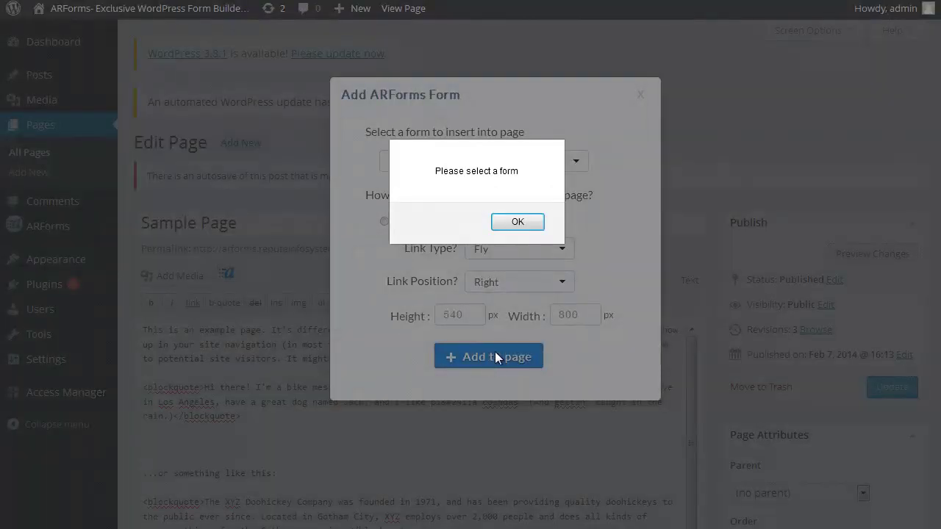
click(516, 224)
click(455, 168)
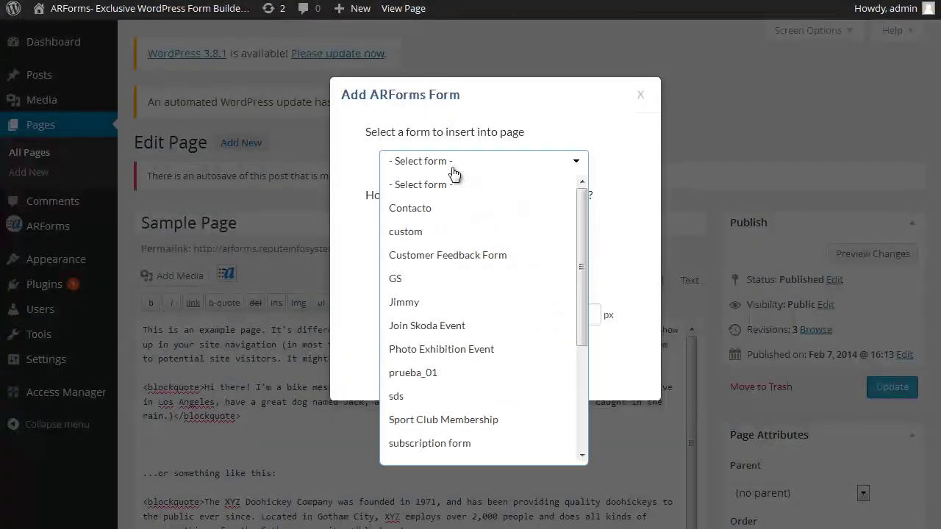
click(447, 326)
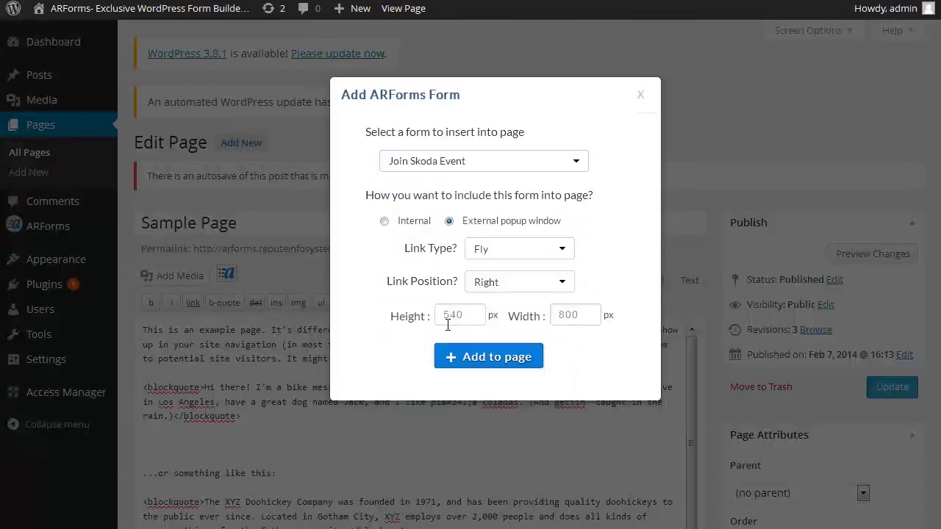
click(487, 359)
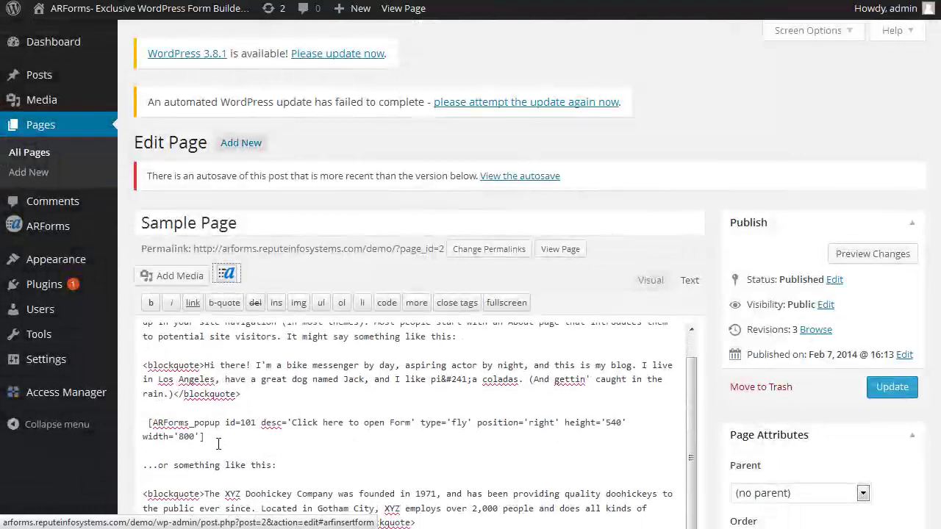
Preview the page changes, leaving the editor page, and examine the fly link that opens the form.
click(864, 256)
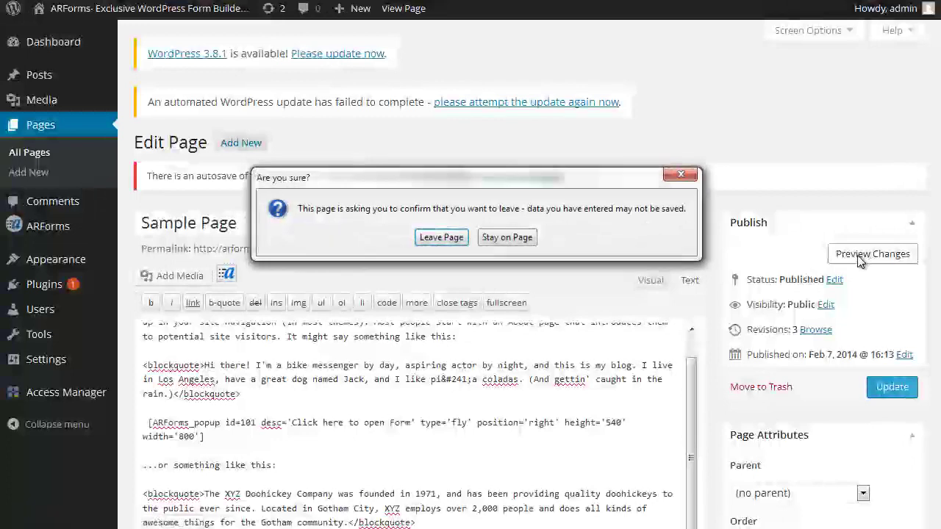
click(447, 238)
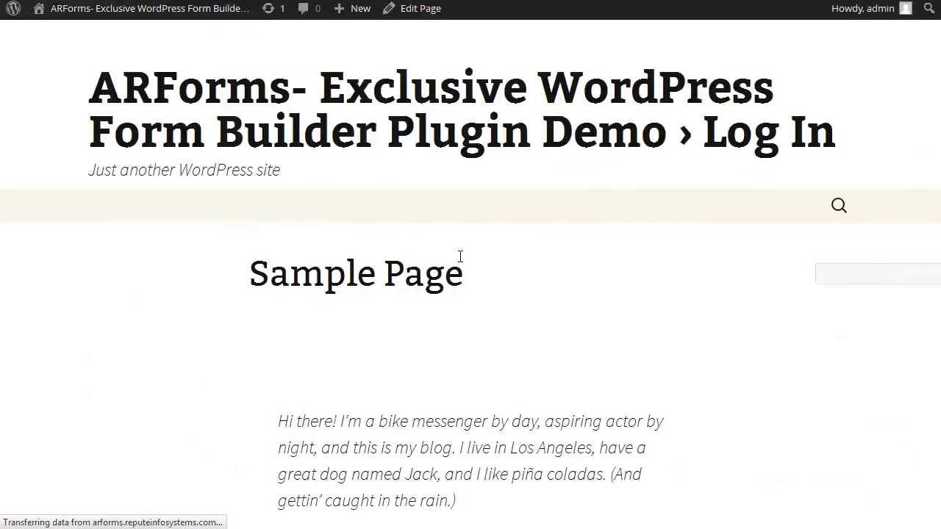
scroll(465, 209, down, 2)
scroll(469, 214, down, 3)
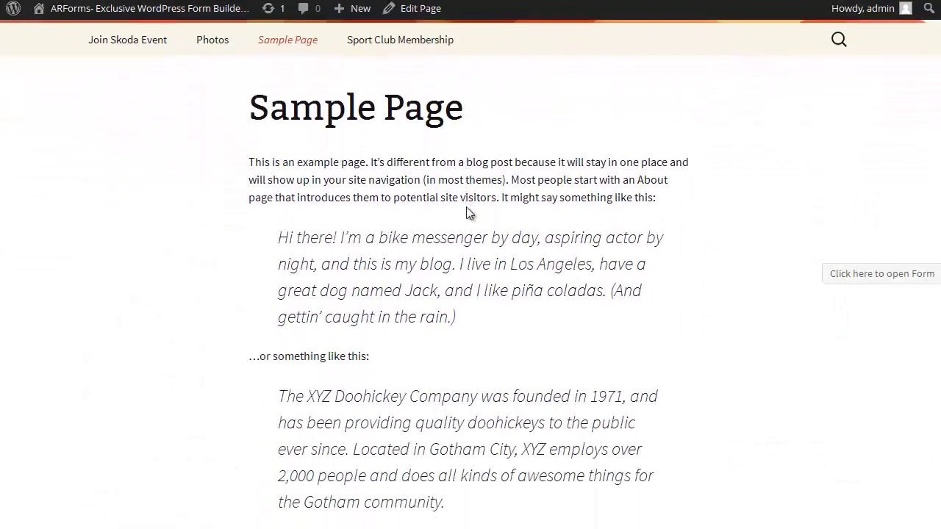
scroll(904, 290, up, 3)
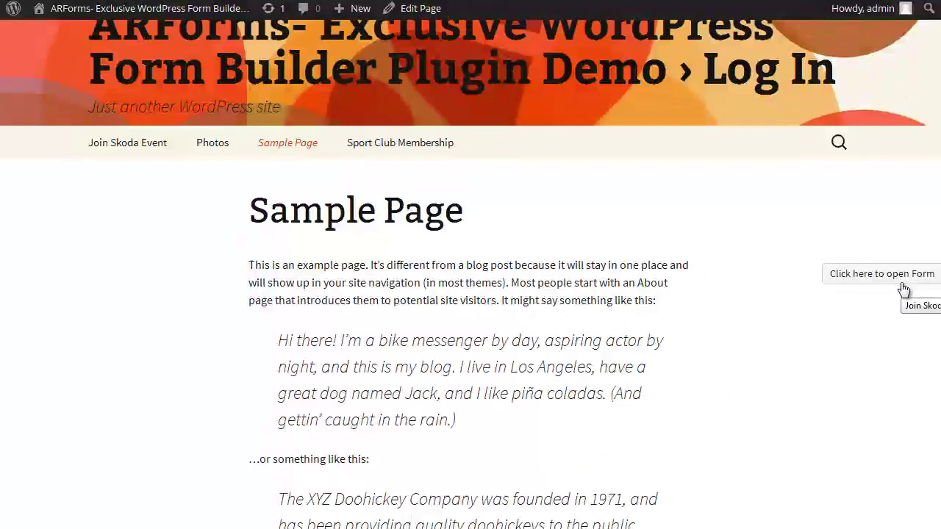
Open the Join Skoda Event form from its fly link further down the page and examine the popup through to its Submit button.
scroll(903, 289, down, 5)
scroll(906, 291, down, 2)
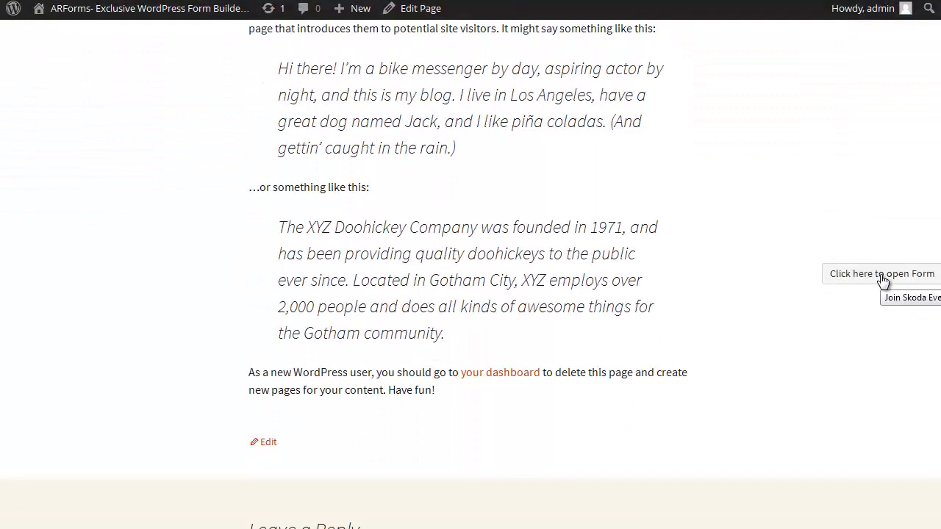
click(882, 282)
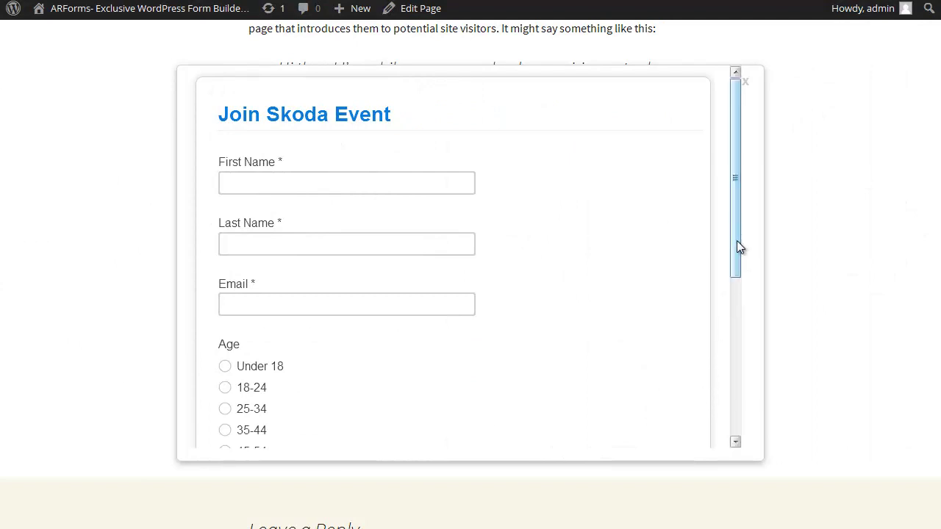
drag(736, 241, 726, 397)
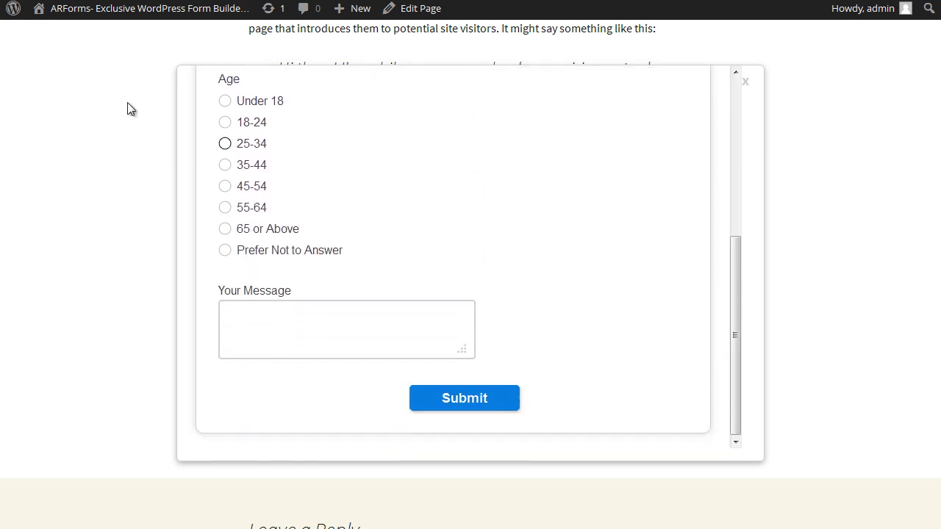
Return to the site dashboard, go to the ARForms form list and open the form listed directly above Customer Feedback Form for editing.
click(95, 9)
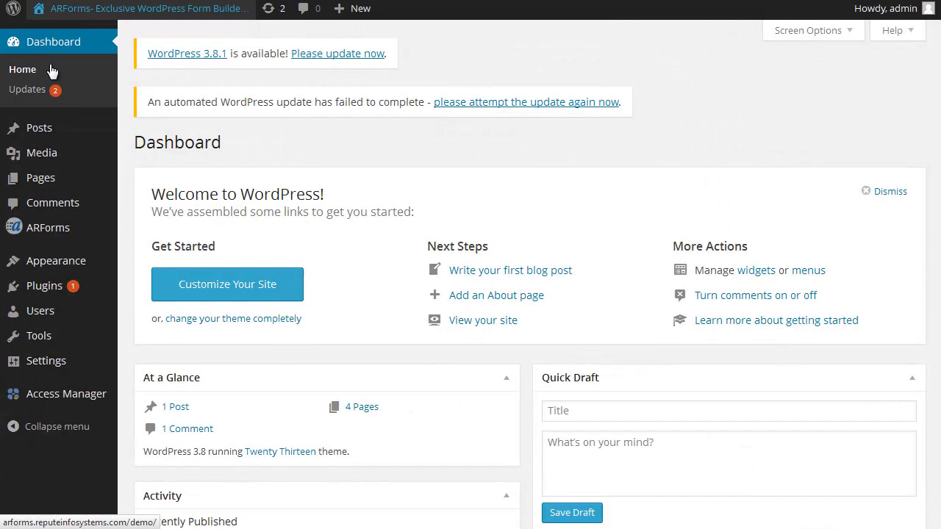
mouse_move(64, 142)
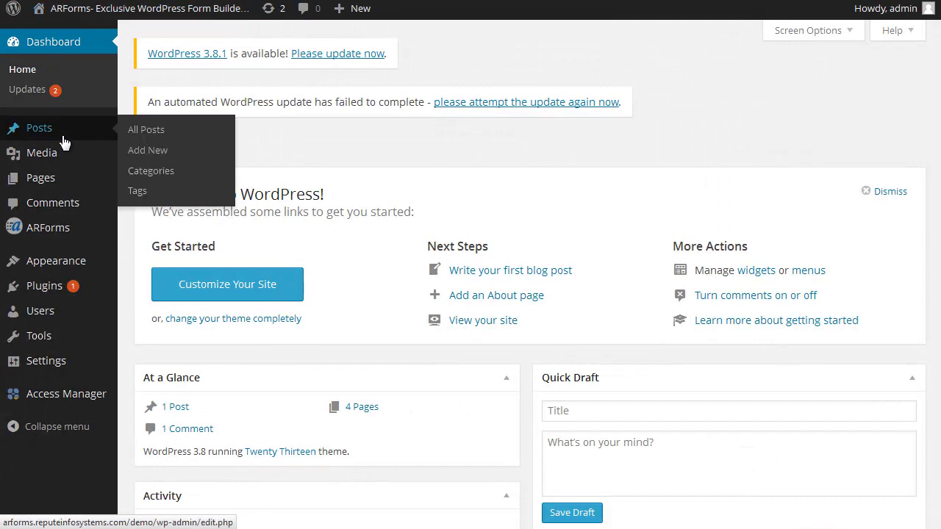
click(36, 230)
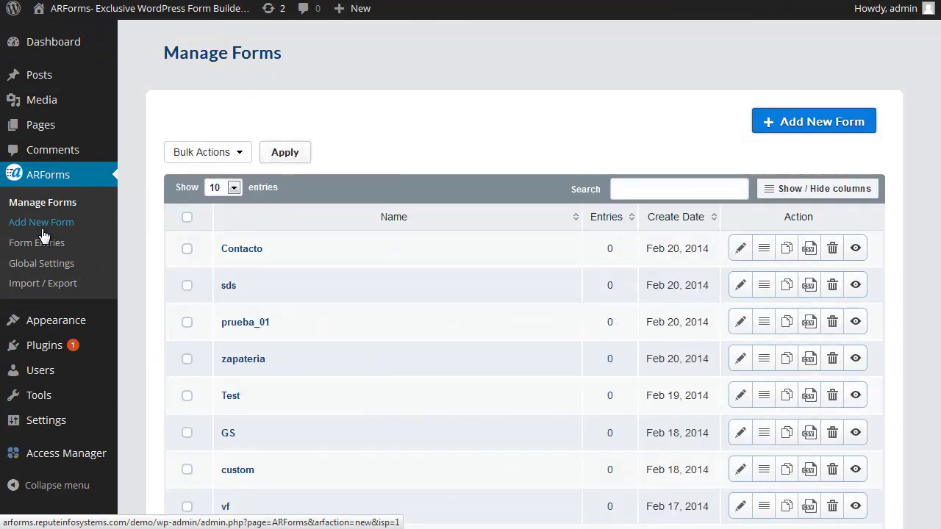
scroll(394, 341, down, 2)
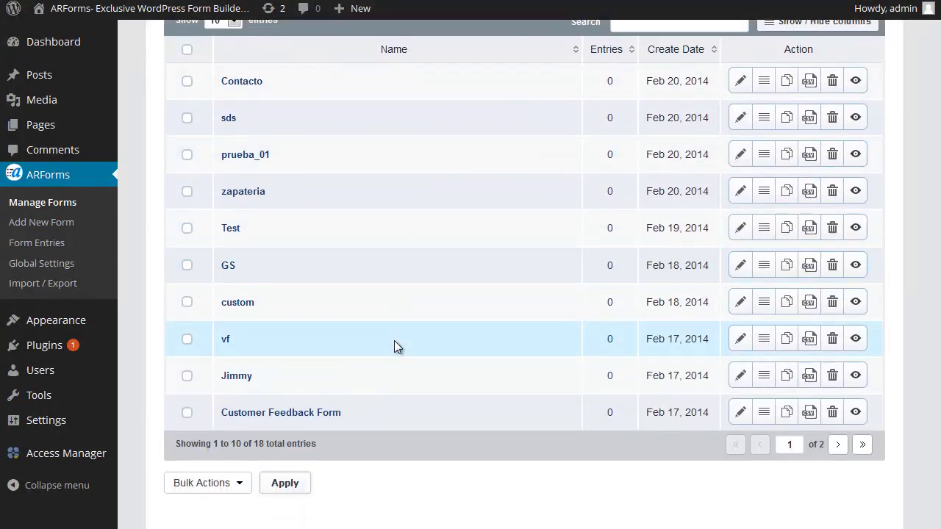
click(742, 380)
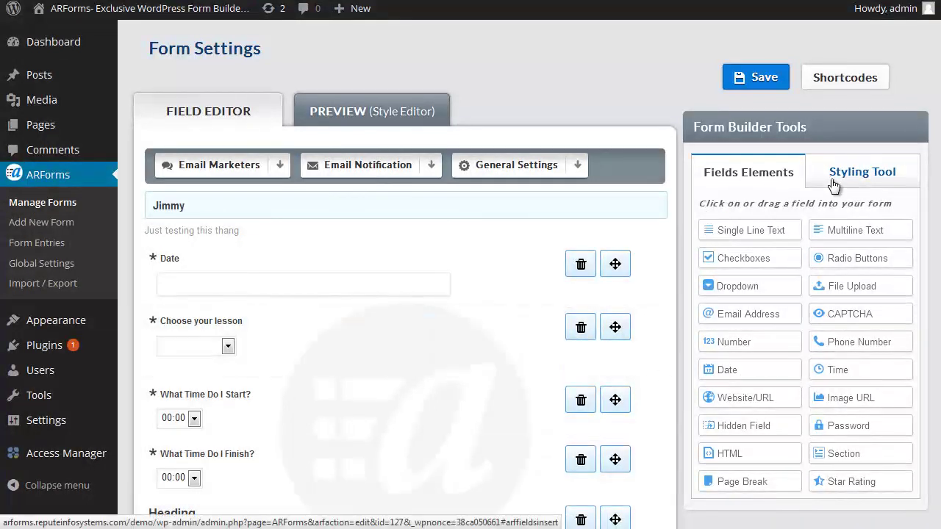
Review the form's general settings, showing the custom styling box for Field label, and close the settings.
click(507, 169)
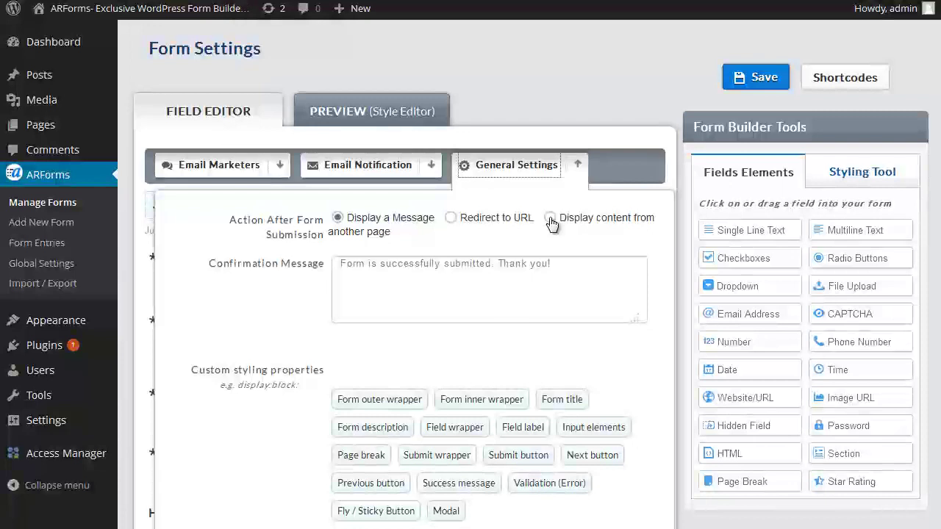
scroll(552, 221, down, 3)
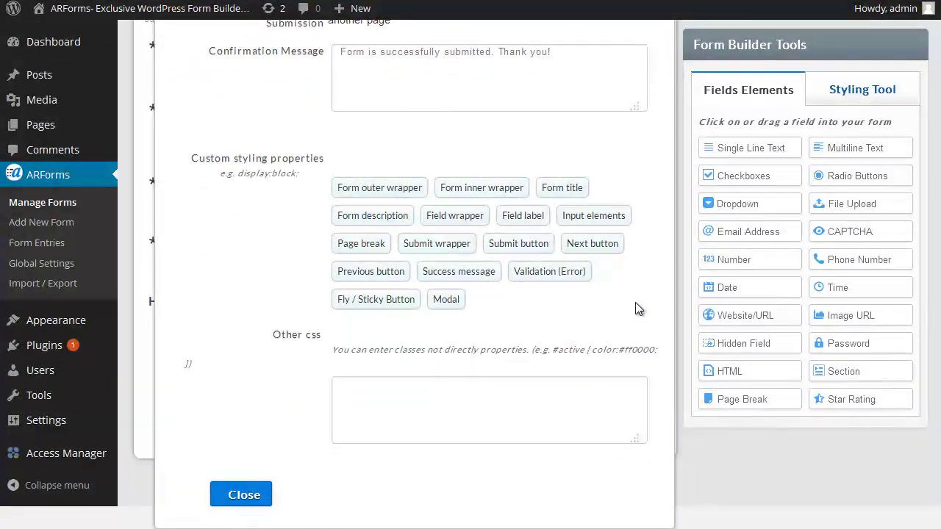
click(519, 218)
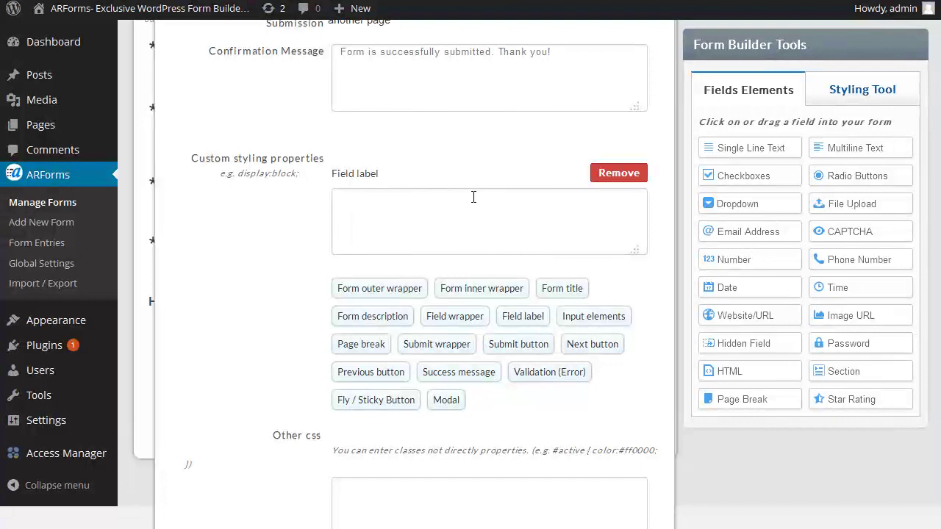
scroll(473, 196, down, 3)
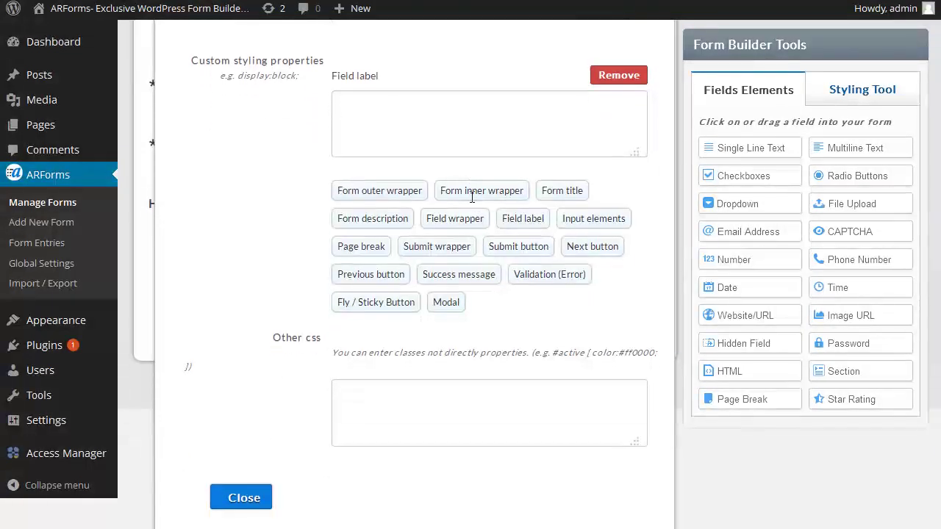
click(240, 496)
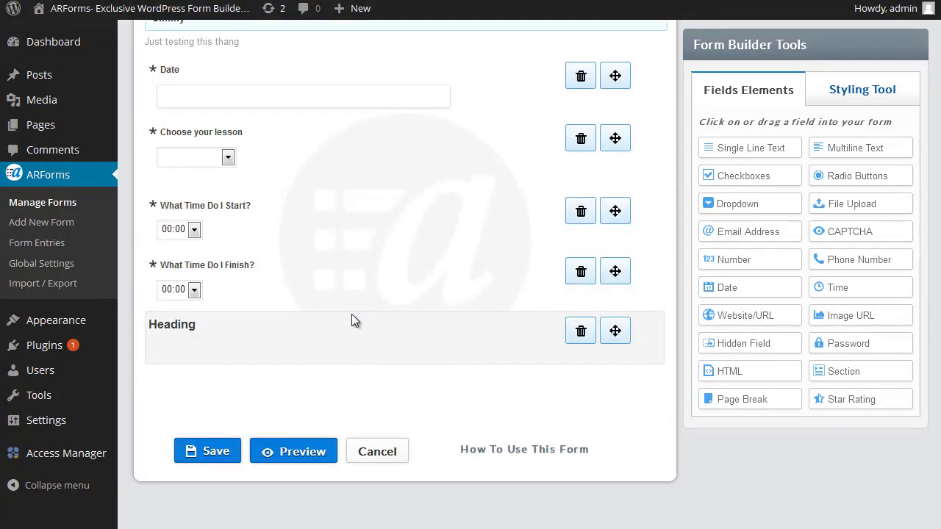
List the form entries submitted for Sport Club Membership and examine the entry table across all its columns.
click(40, 244)
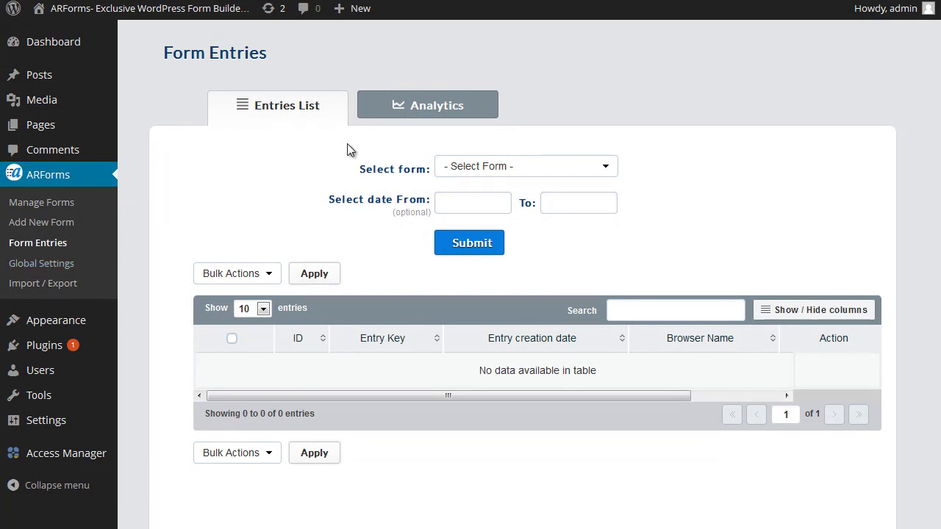
click(489, 168)
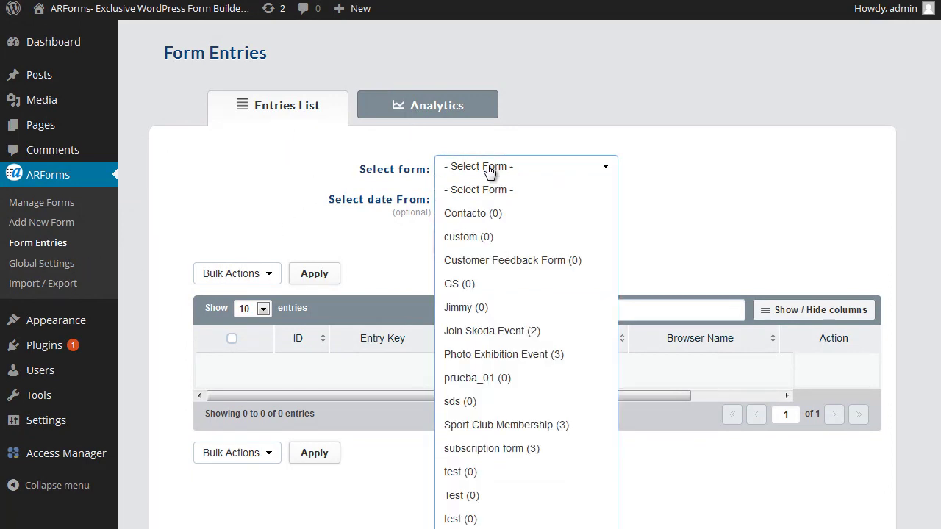
click(491, 424)
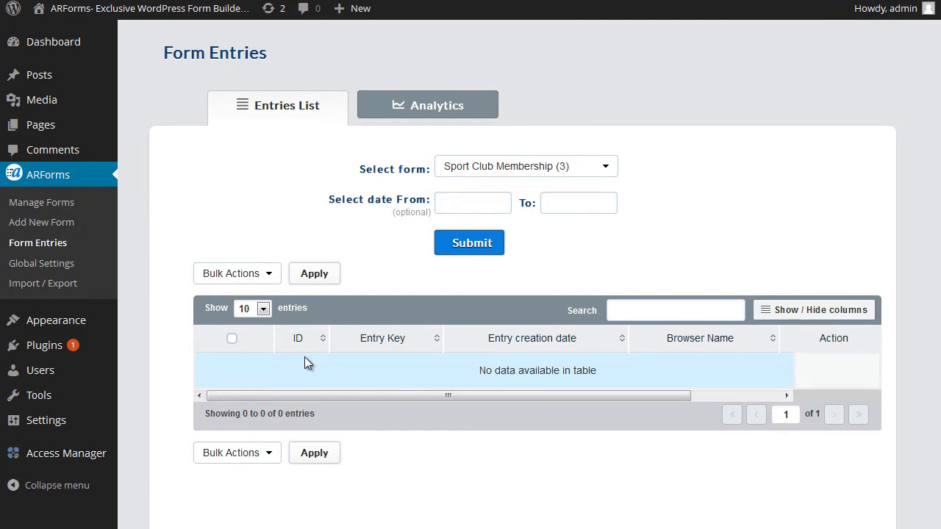
click(471, 244)
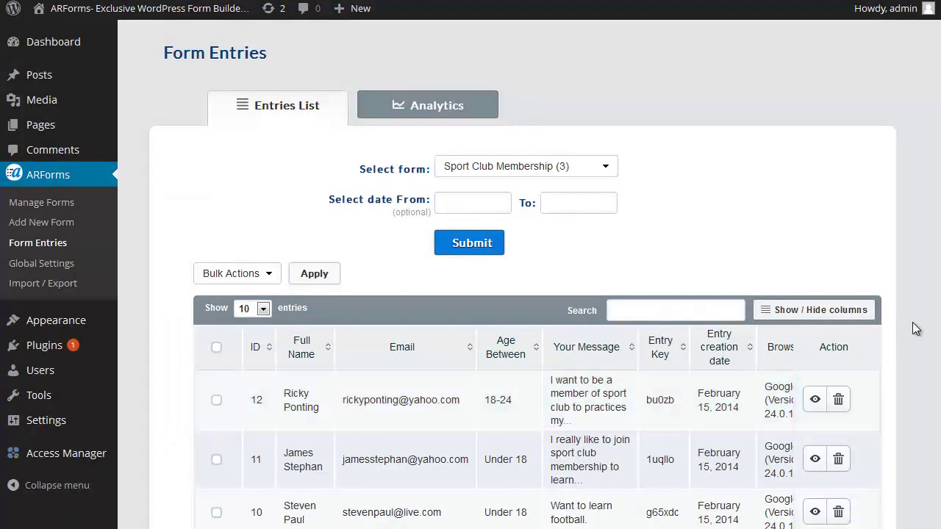
scroll(522, 274, down, 1)
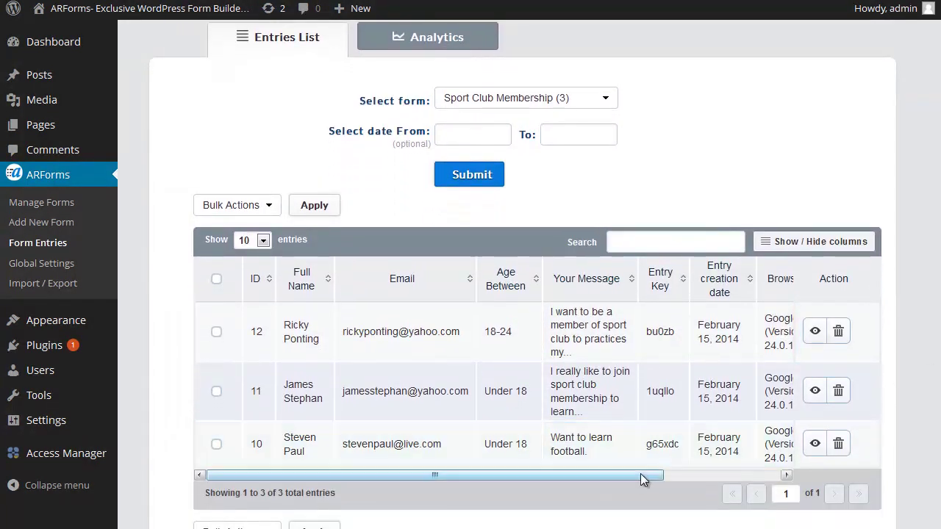
drag(654, 476, 809, 479)
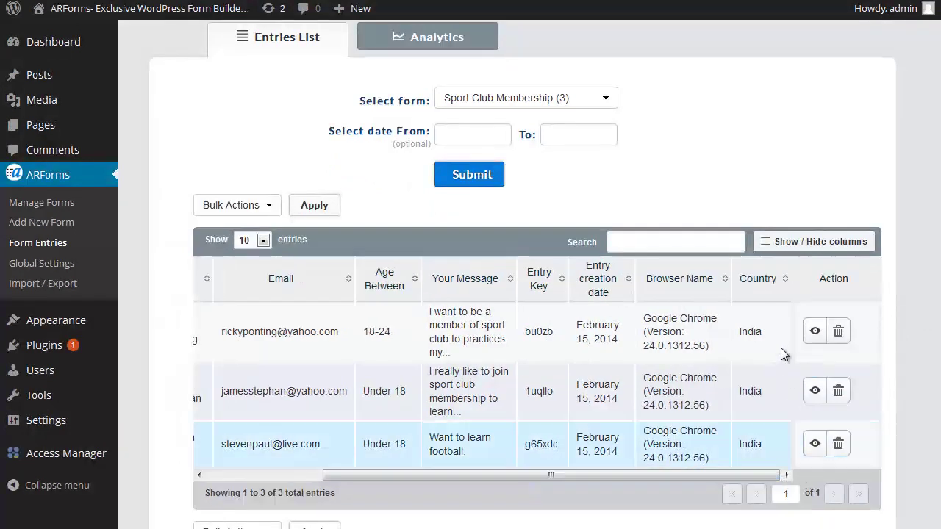
drag(672, 475, 530, 466)
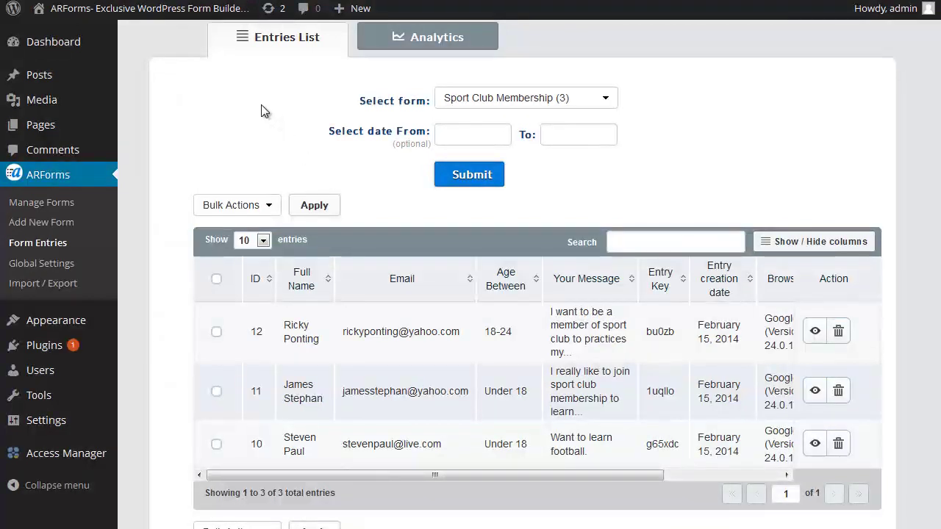
Show the entry analytics for the Photo Exhibition Event form and examine its monthly chart and legend.
scroll(269, 122, up, 2)
click(416, 109)
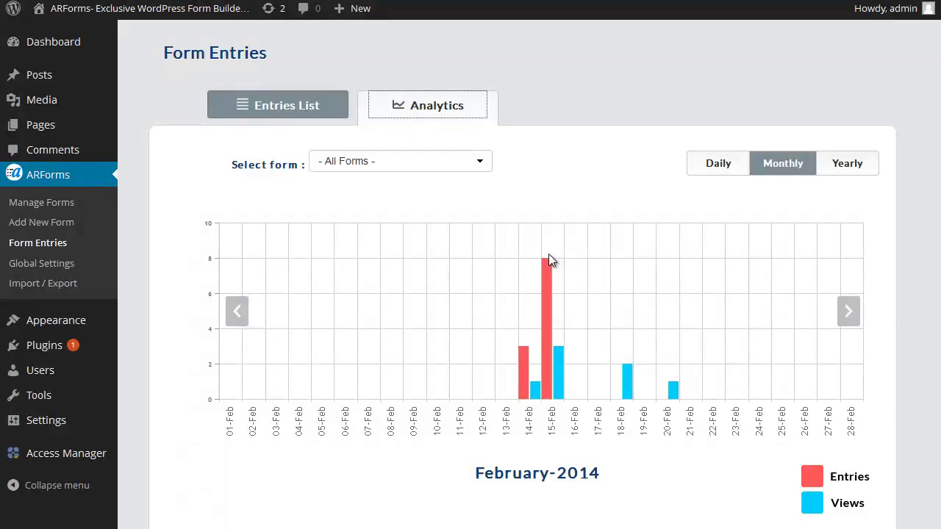
click(399, 166)
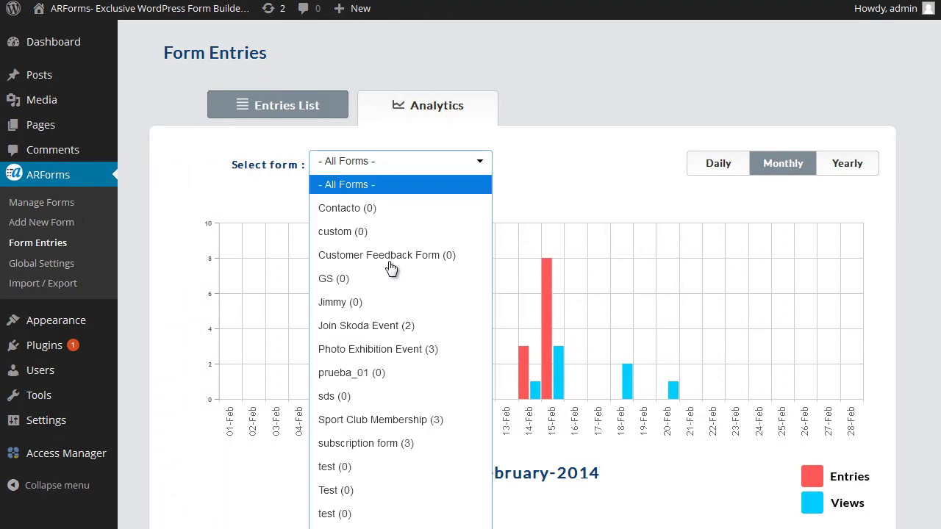
click(381, 353)
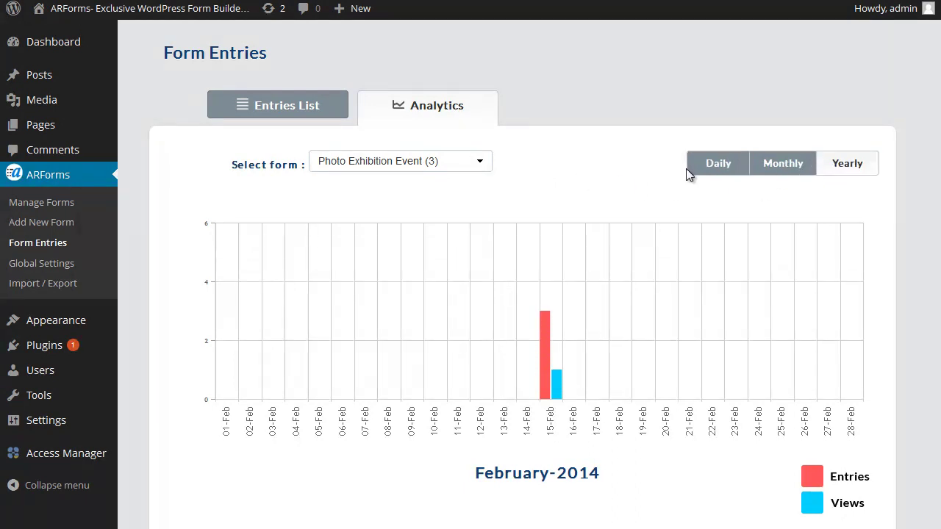
scroll(685, 166, down, 2)
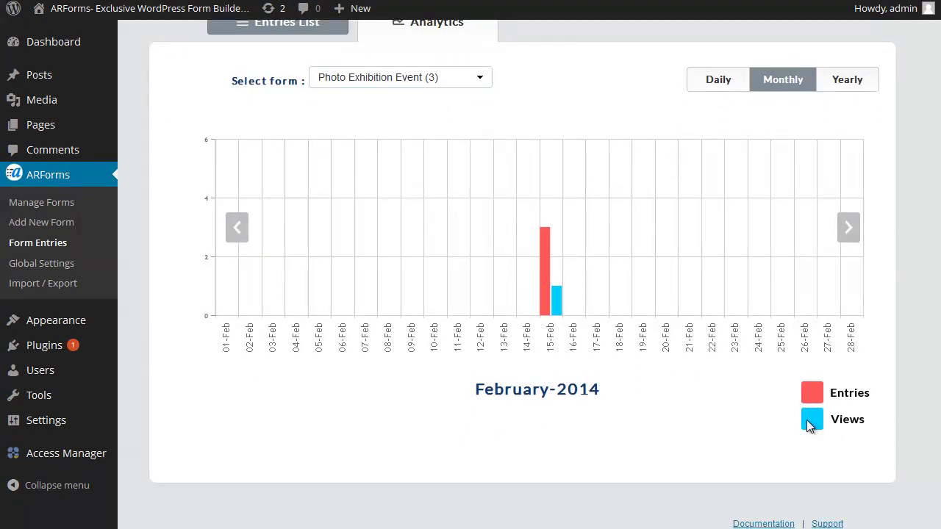
scroll(673, 272, up, 2)
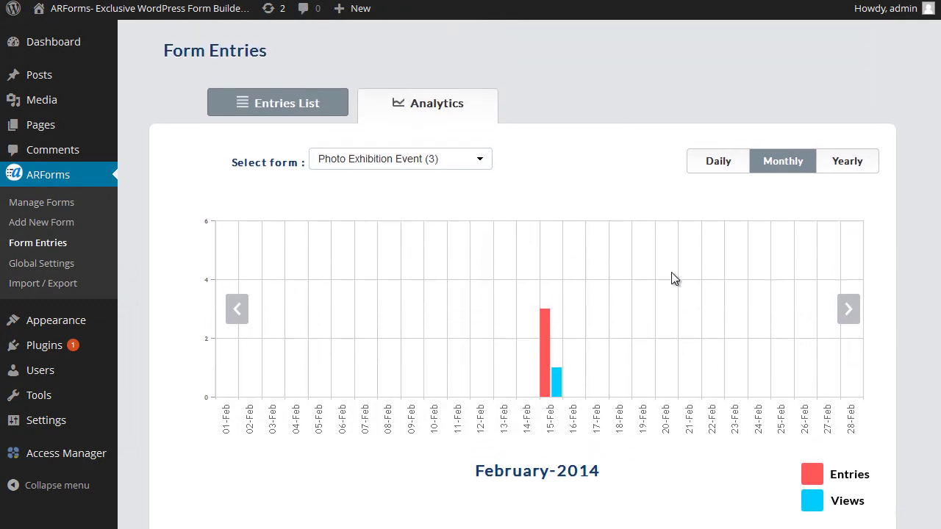
Open the ARForms Import / Export page and review its form export and import options.
click(24, 287)
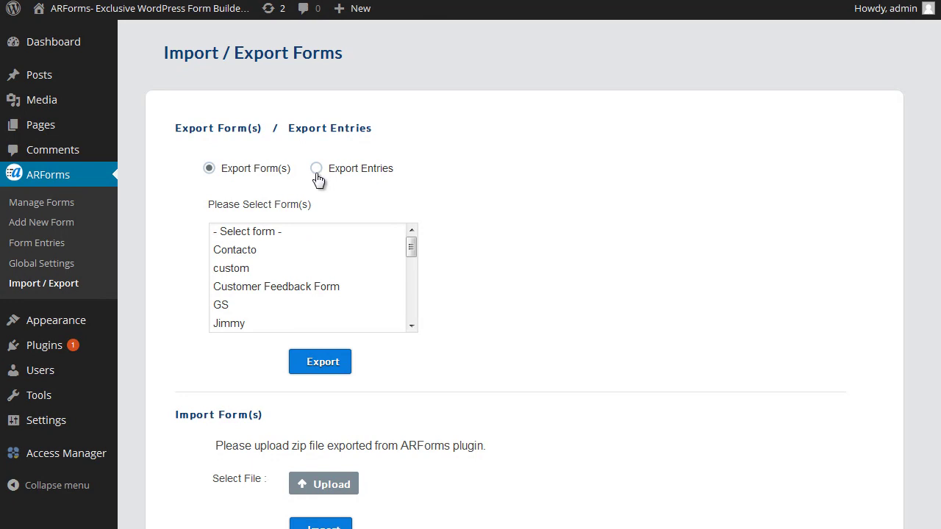
scroll(318, 179, down, 2)
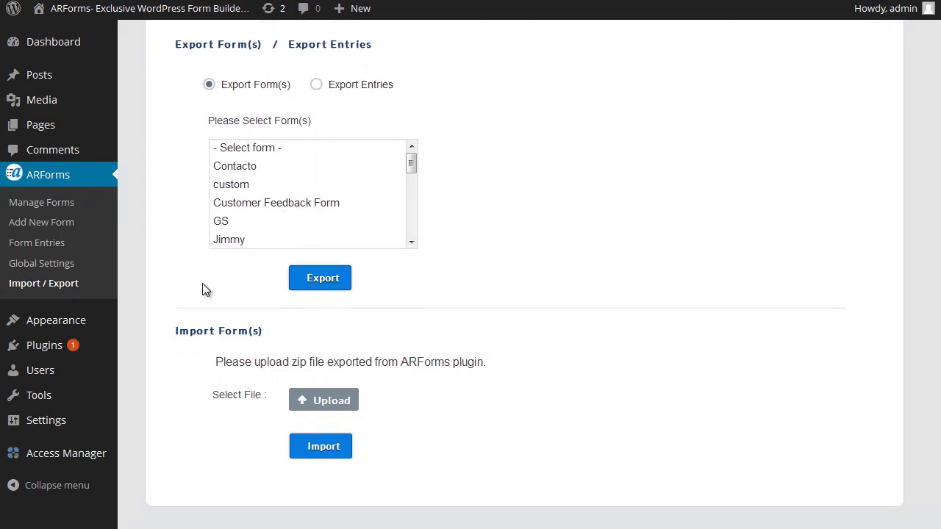